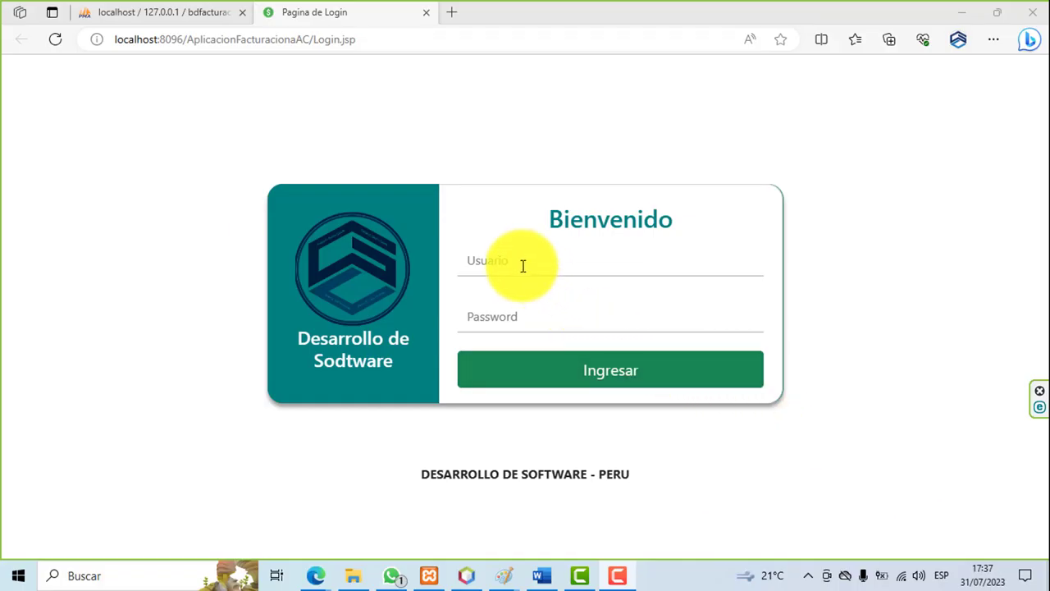
Enter the login username on the Bienvenido sign-in page, then go to the Password field
click(523, 264)
text(car)
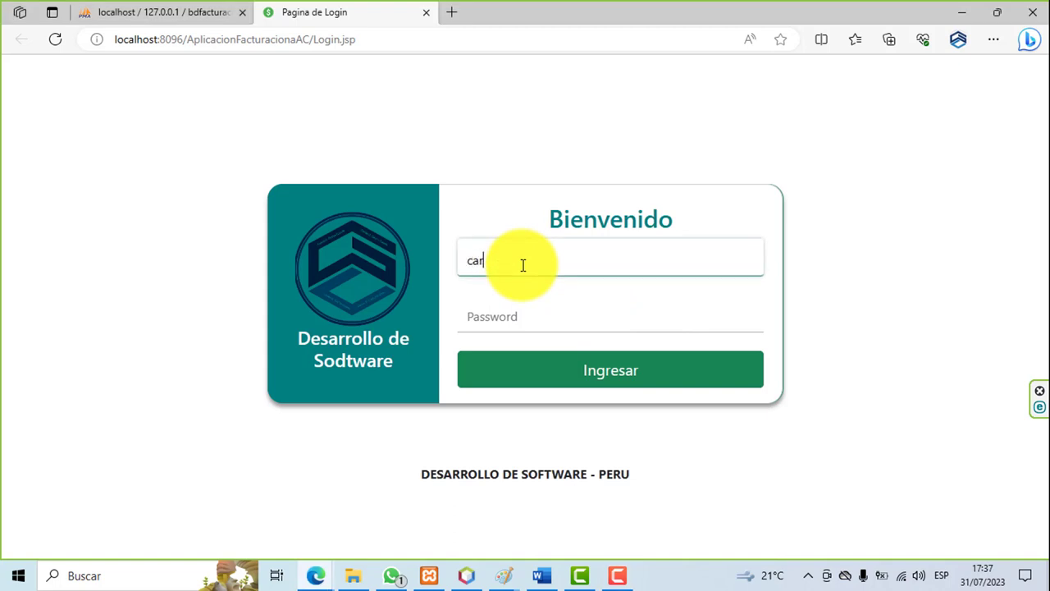
text(los)
click(531, 312)
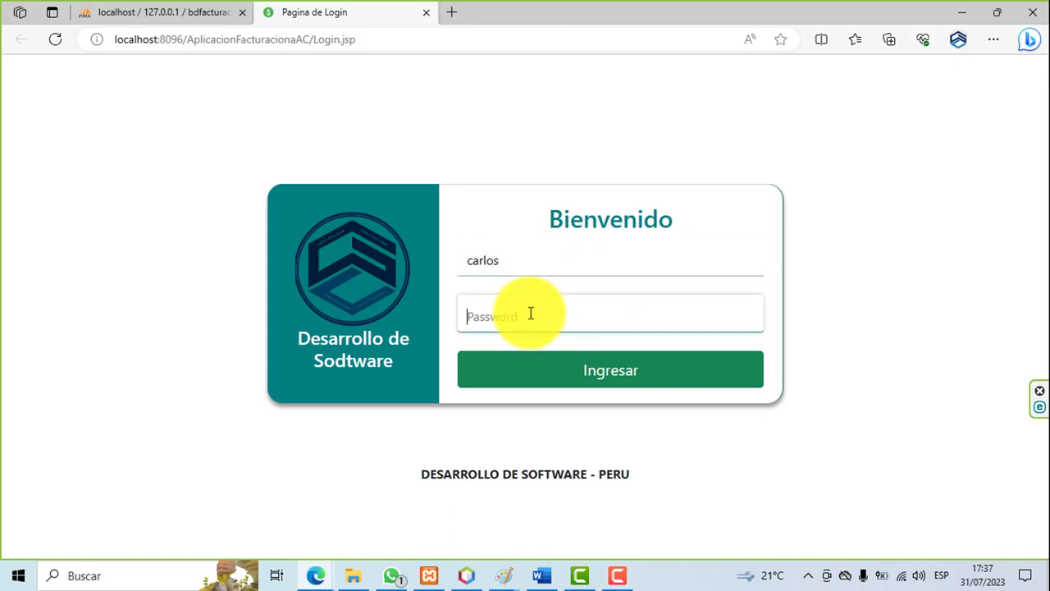
Enter the account password, sign in with Ingresar, and go to the Usuarios page
click(584, 371)
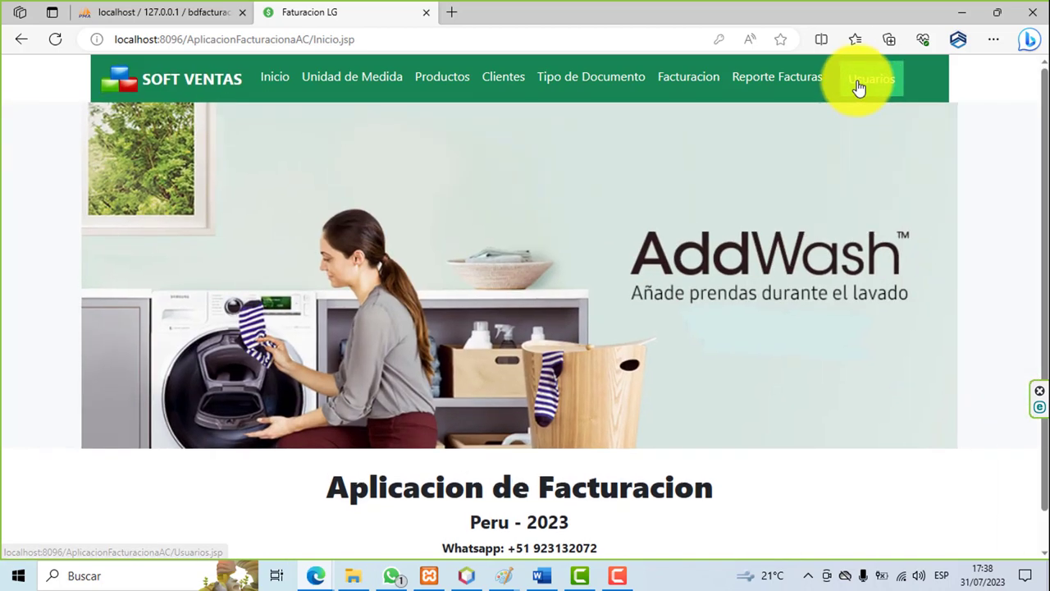
click(859, 86)
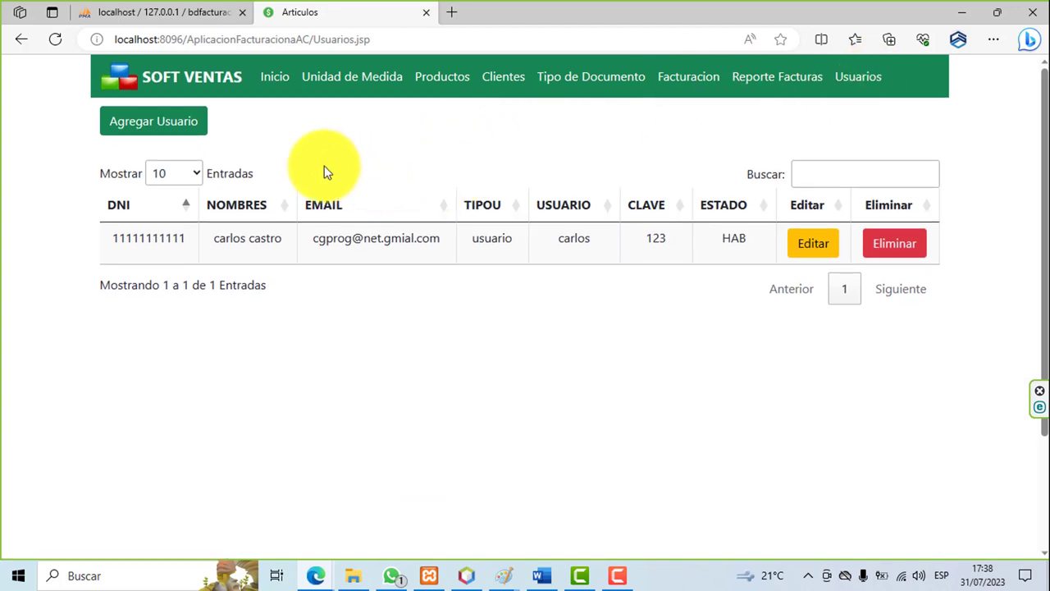
Start a new user in Agregar Usuario, entering their DNI, full name and e-mail
click(191, 133)
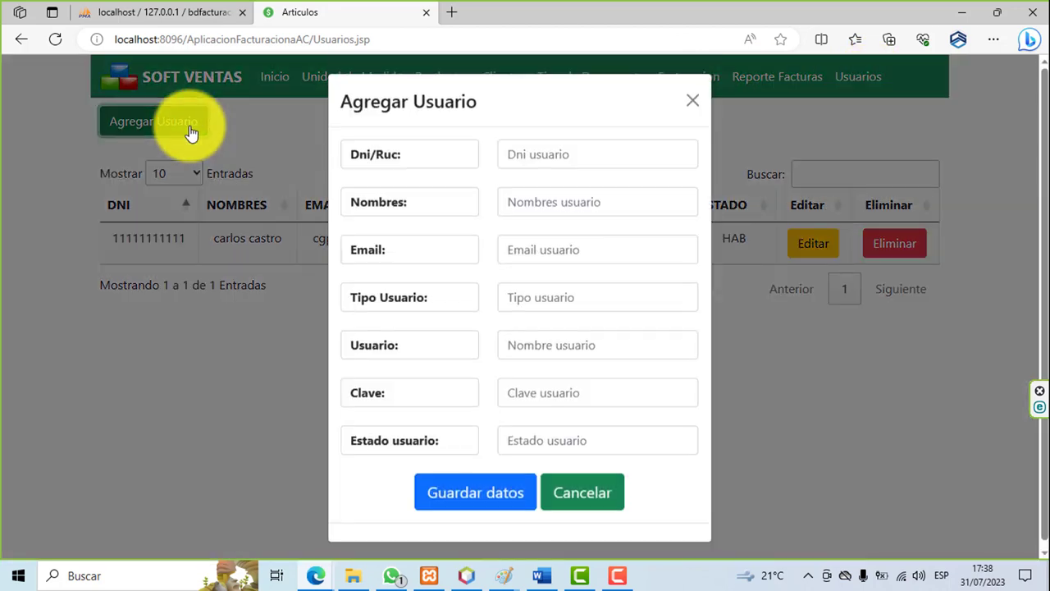
click(526, 161)
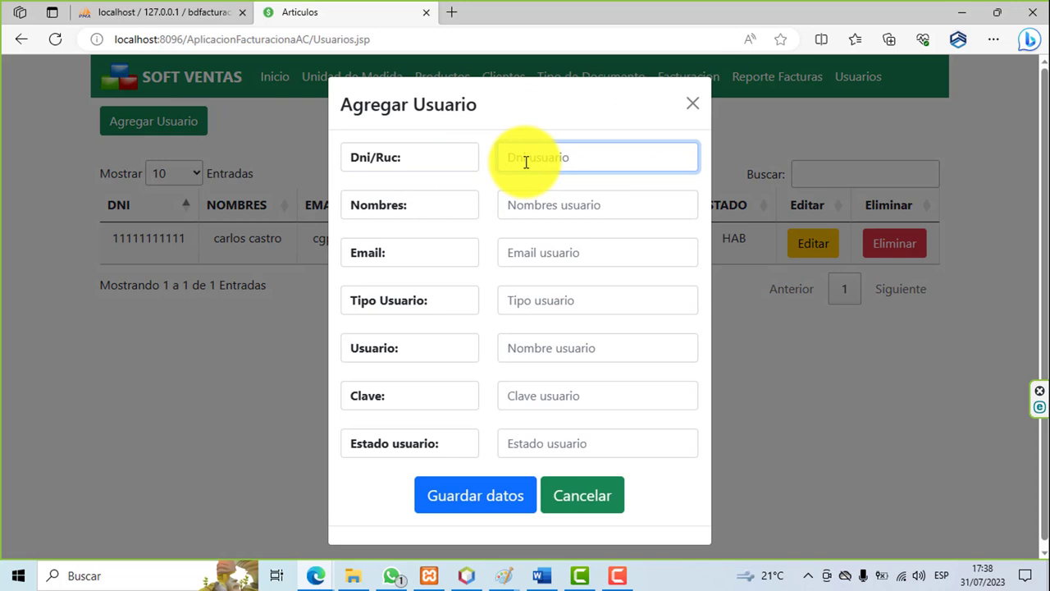
text(222222222)
text(22)
click(525, 206)
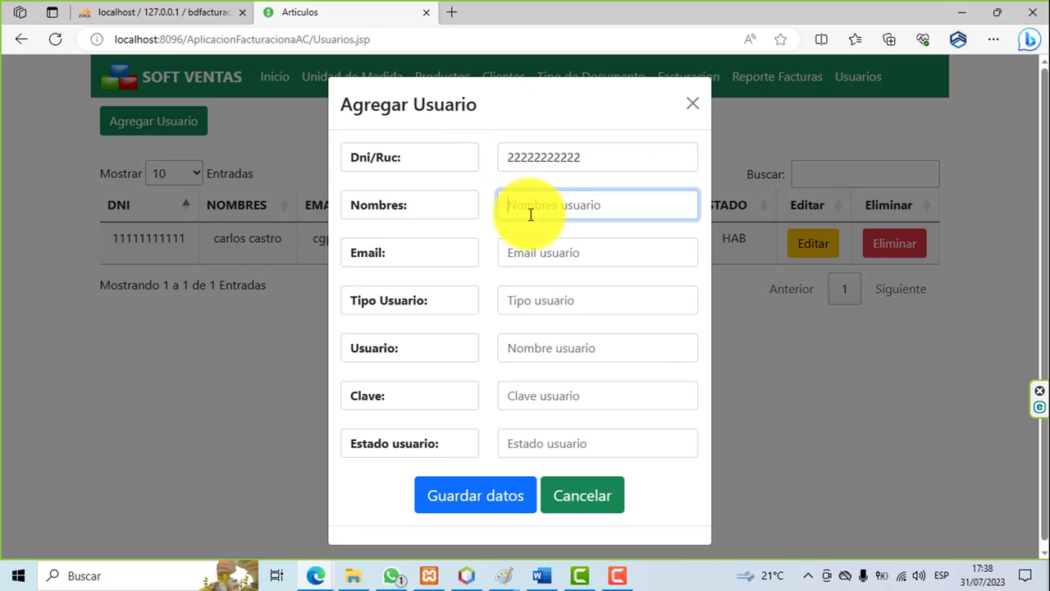
click(529, 246)
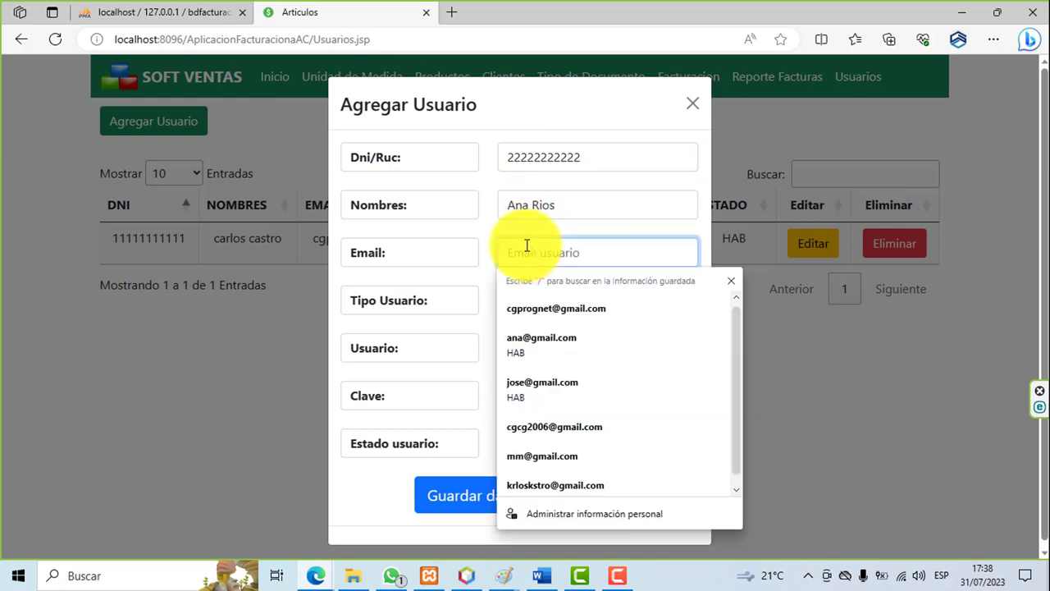
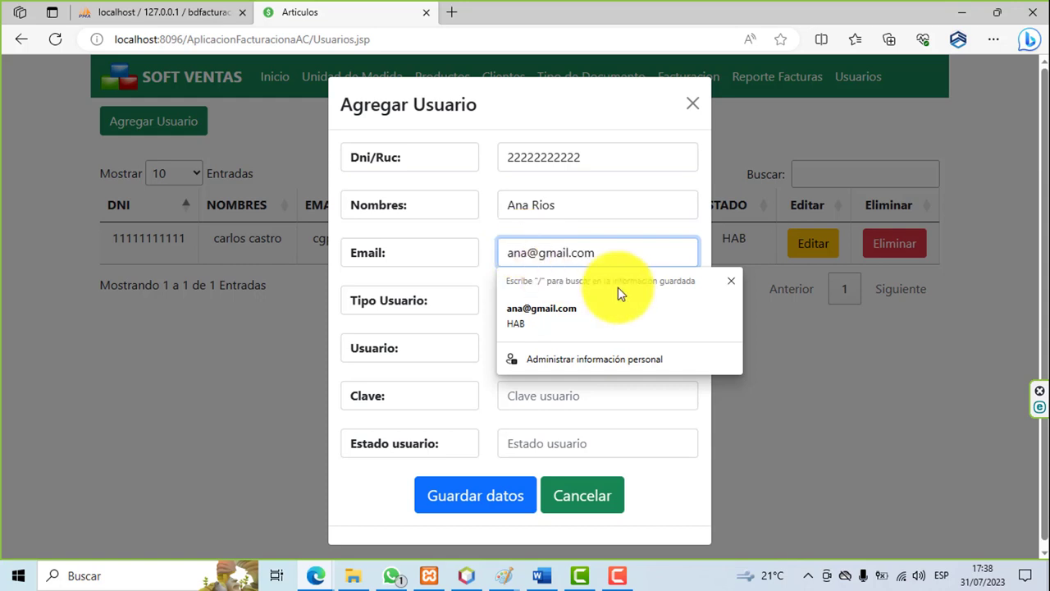
click(726, 281)
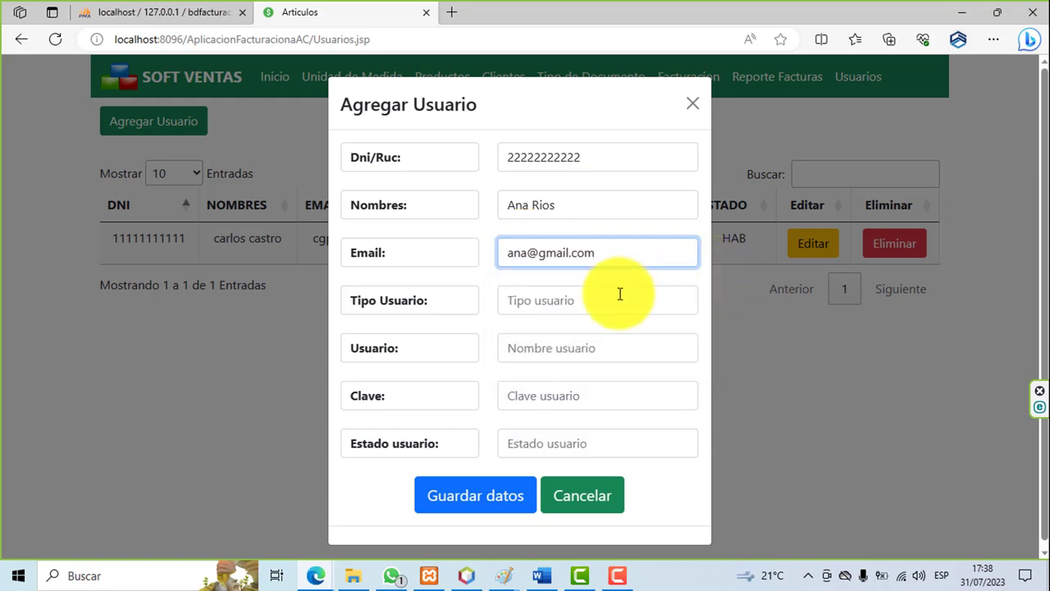
Set user type usuairo, a username, a password and status HAB, then save the user
click(588, 301)
text(u)
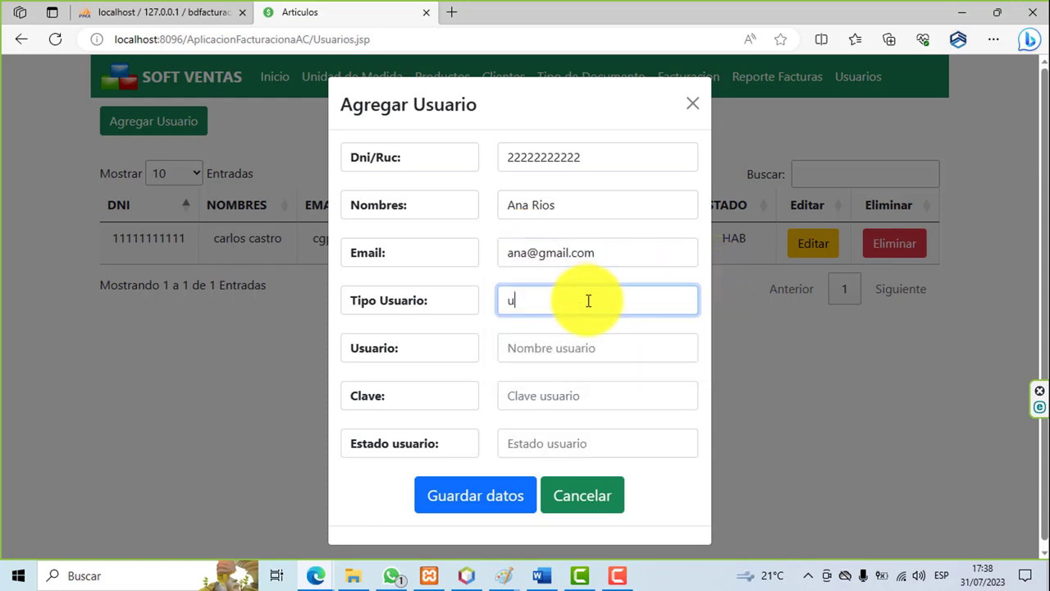
text(suairo)
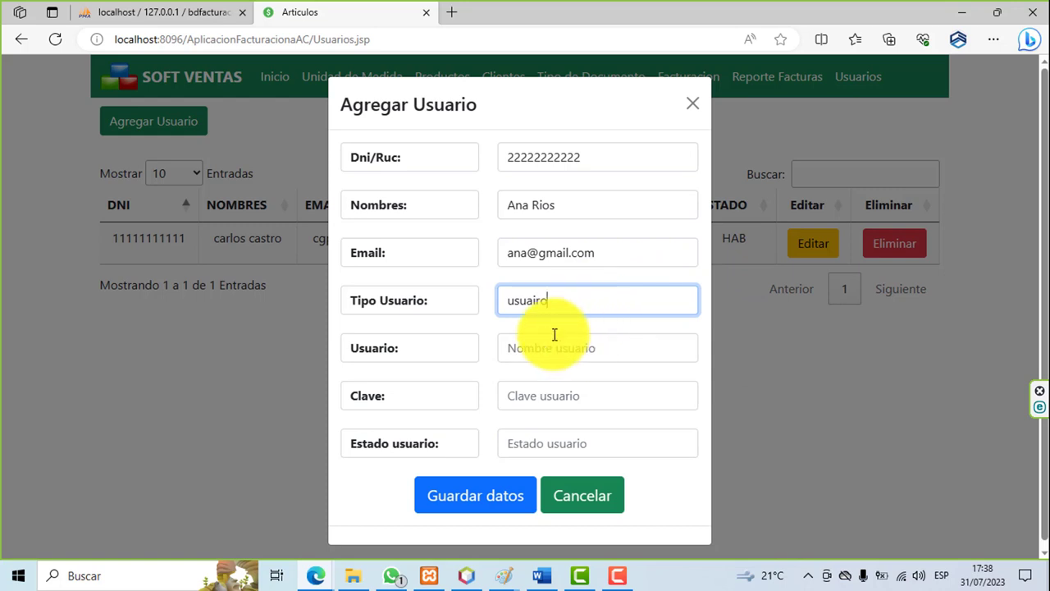
click(555, 335)
text(ana)
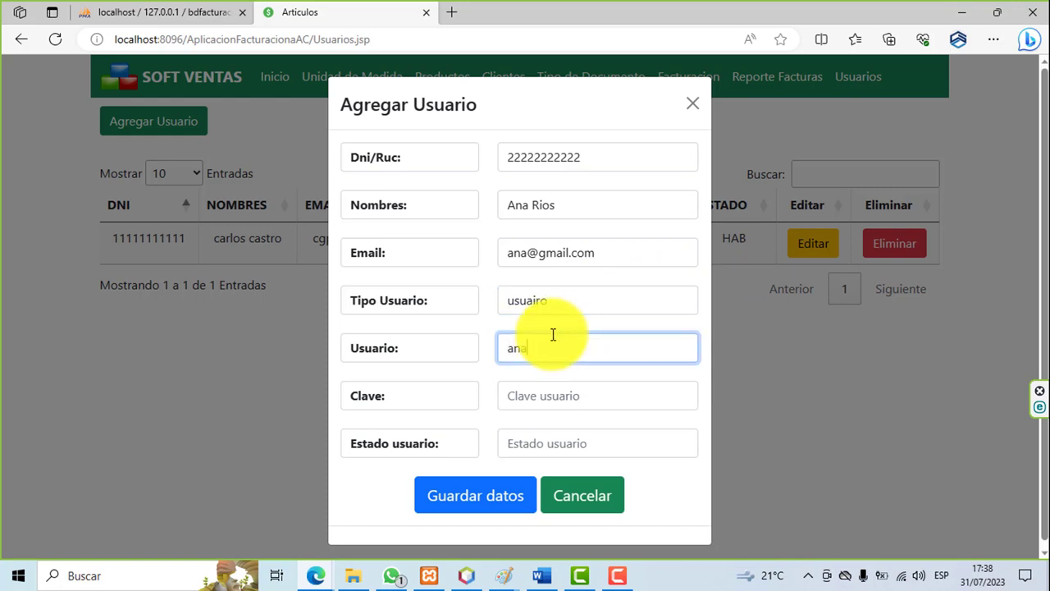
click(553, 396)
text(1234)
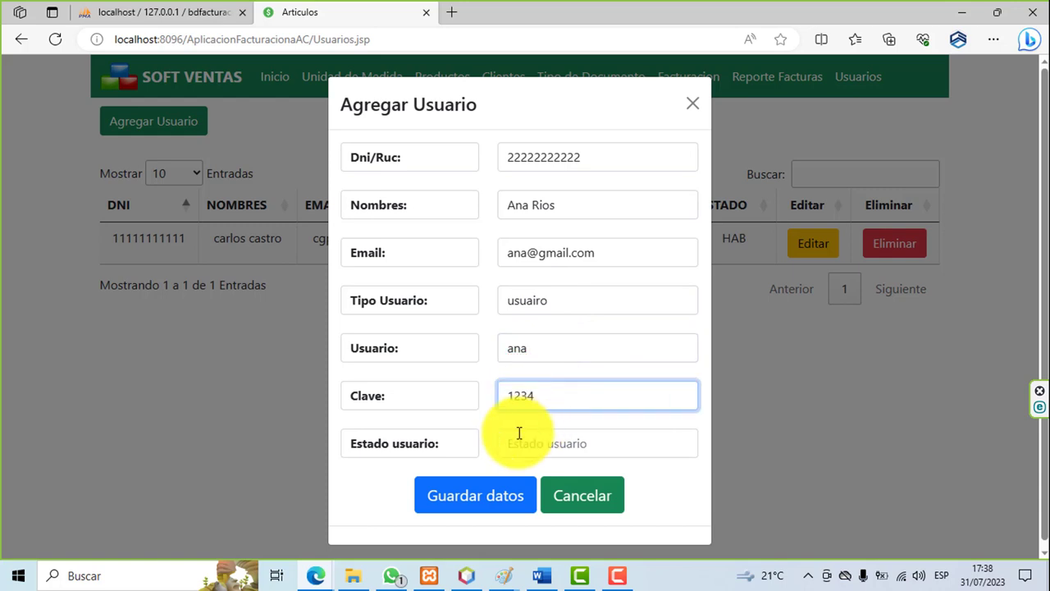
click(519, 433)
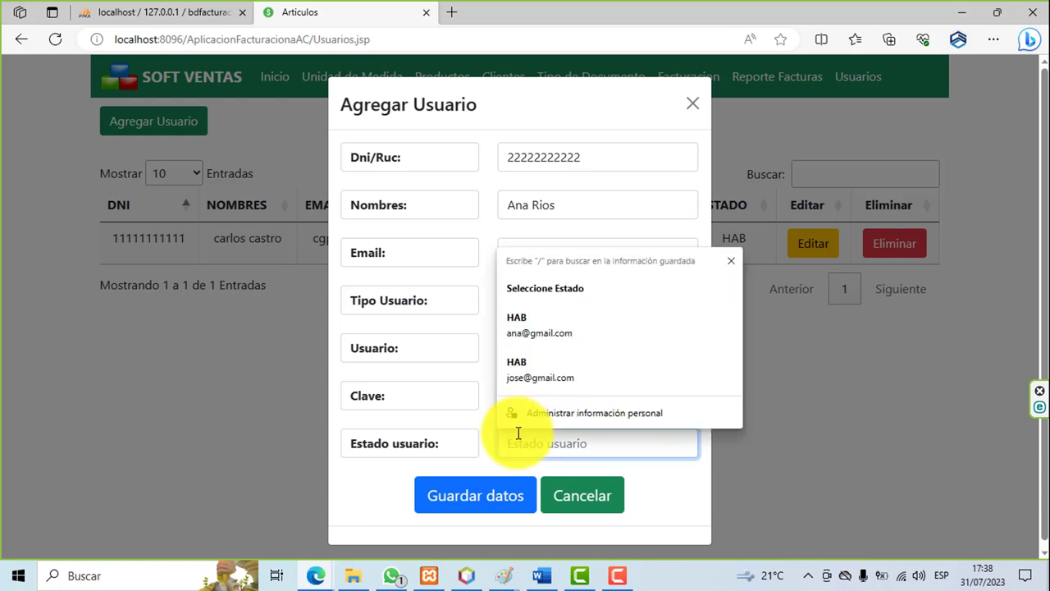
text(HB)
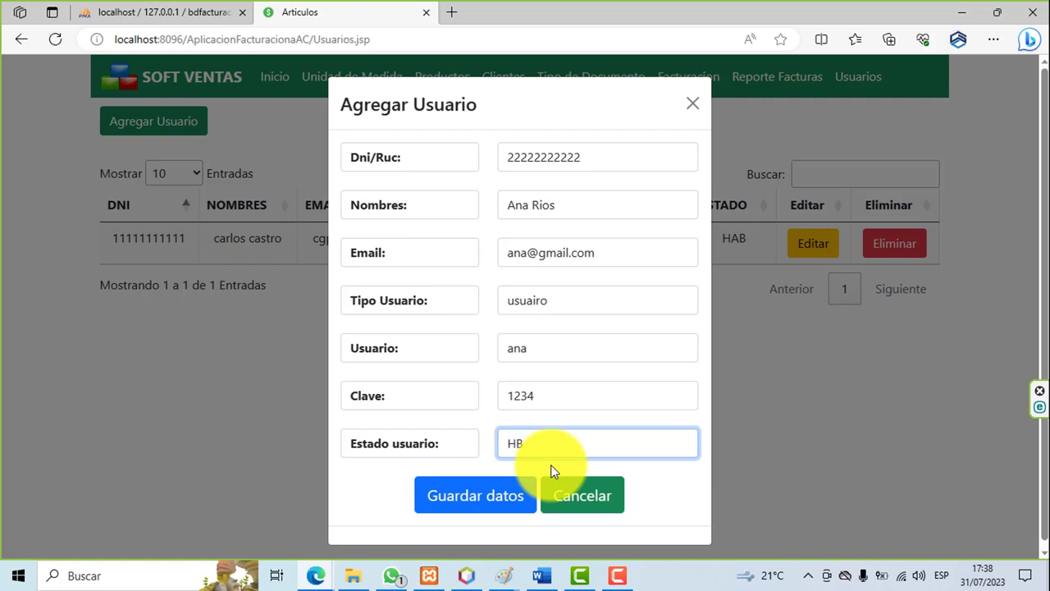
key(BackSpace)
text(AB)
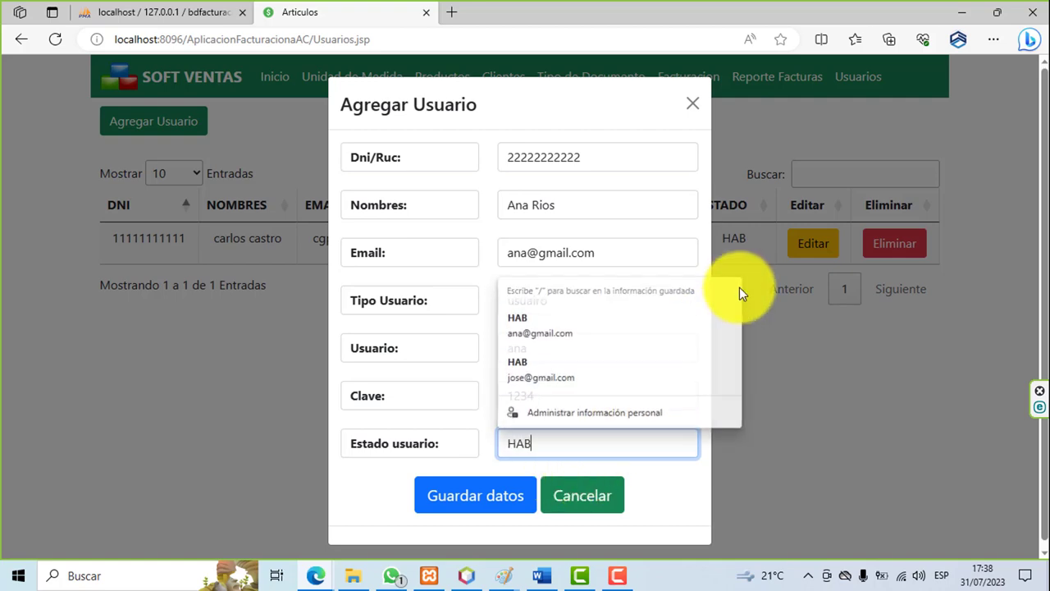
click(498, 497)
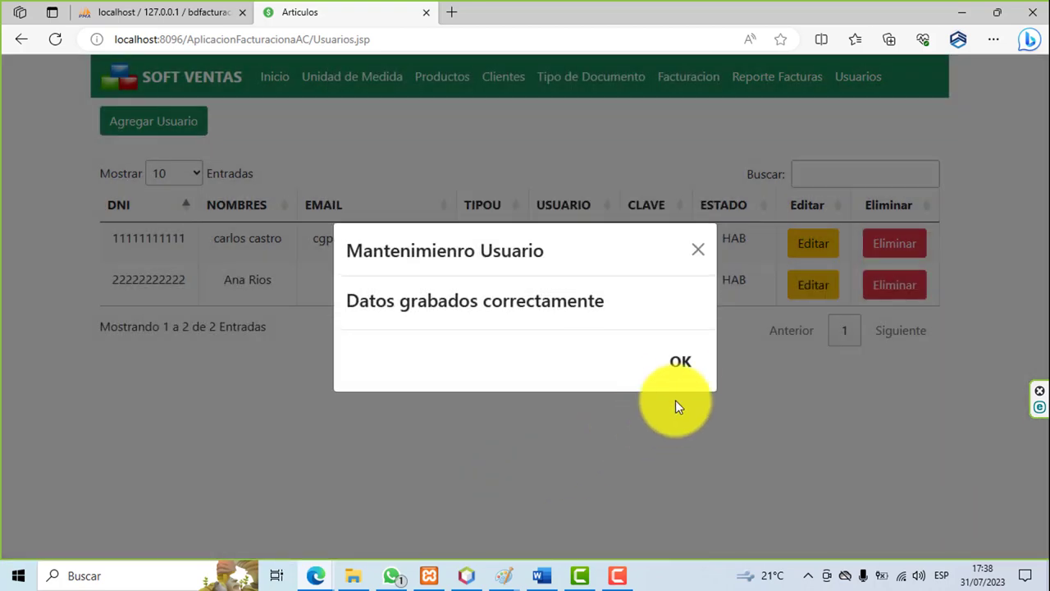
click(677, 363)
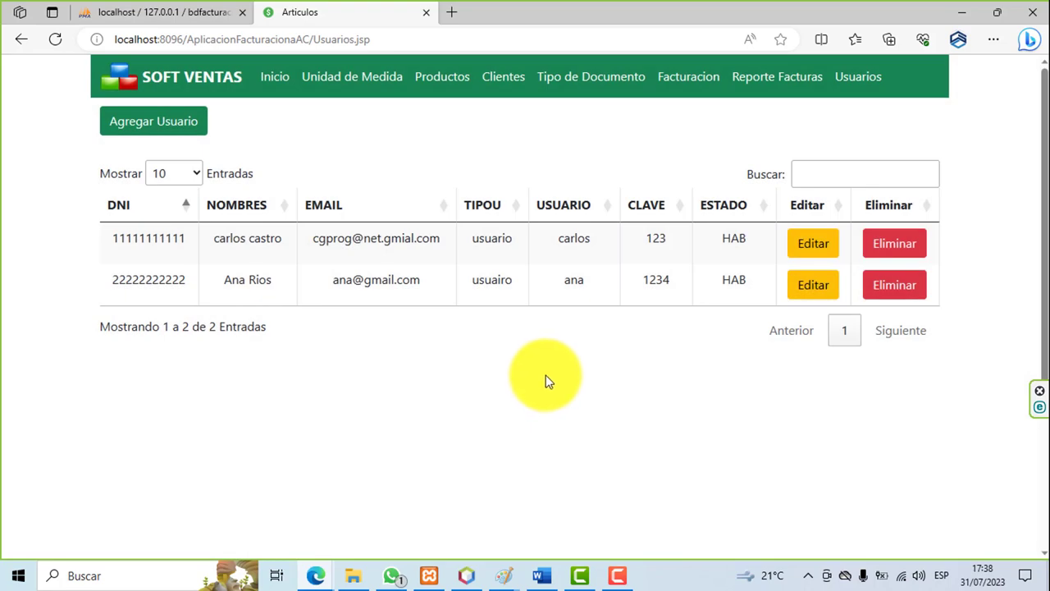
Start another new user, entering their DNI, full name and e-mail
click(146, 127)
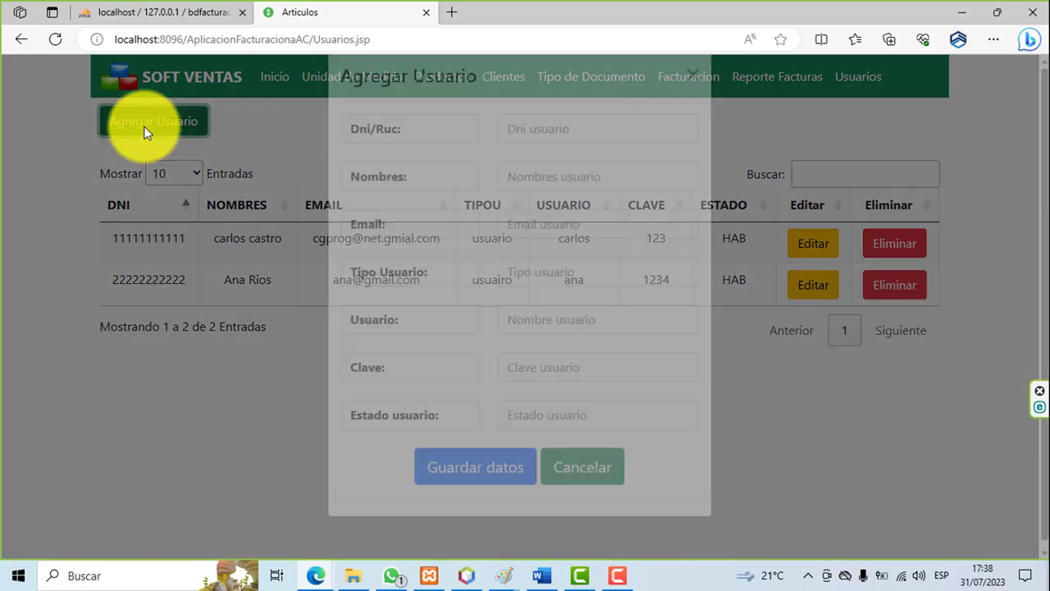
click(534, 163)
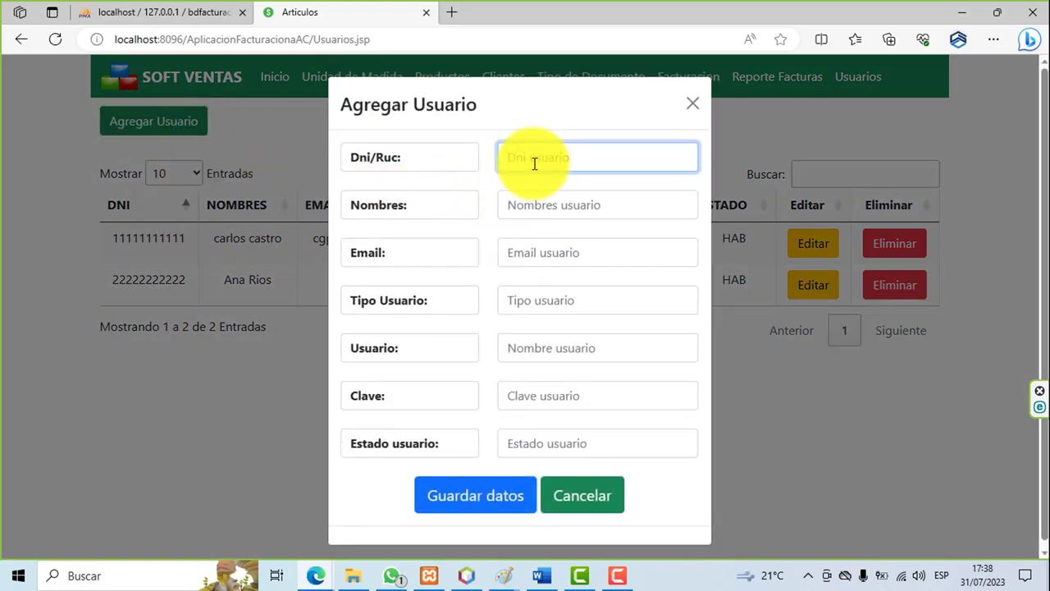
text(33333333333)
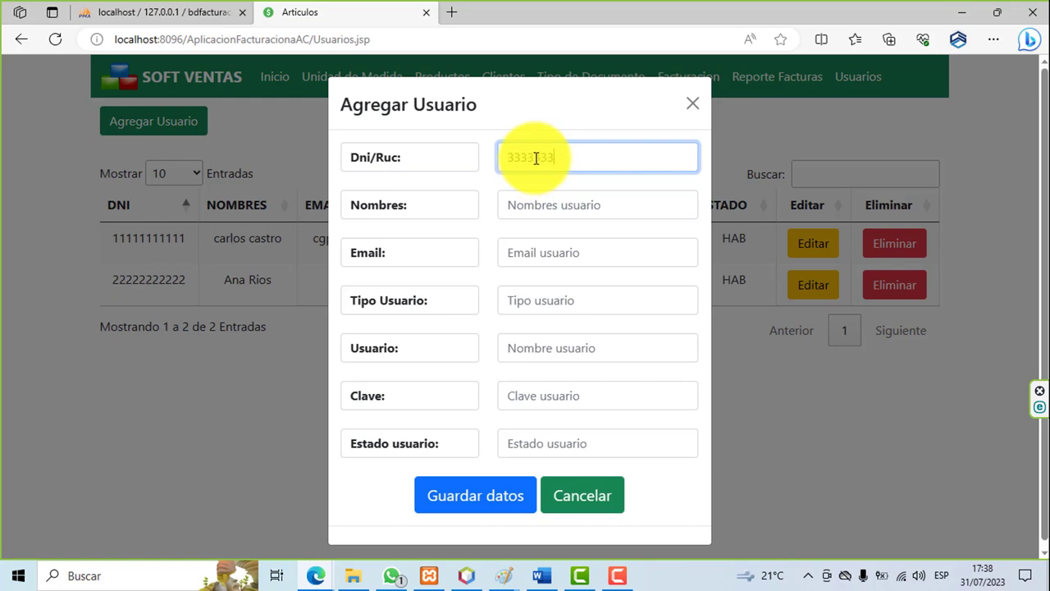
click(529, 205)
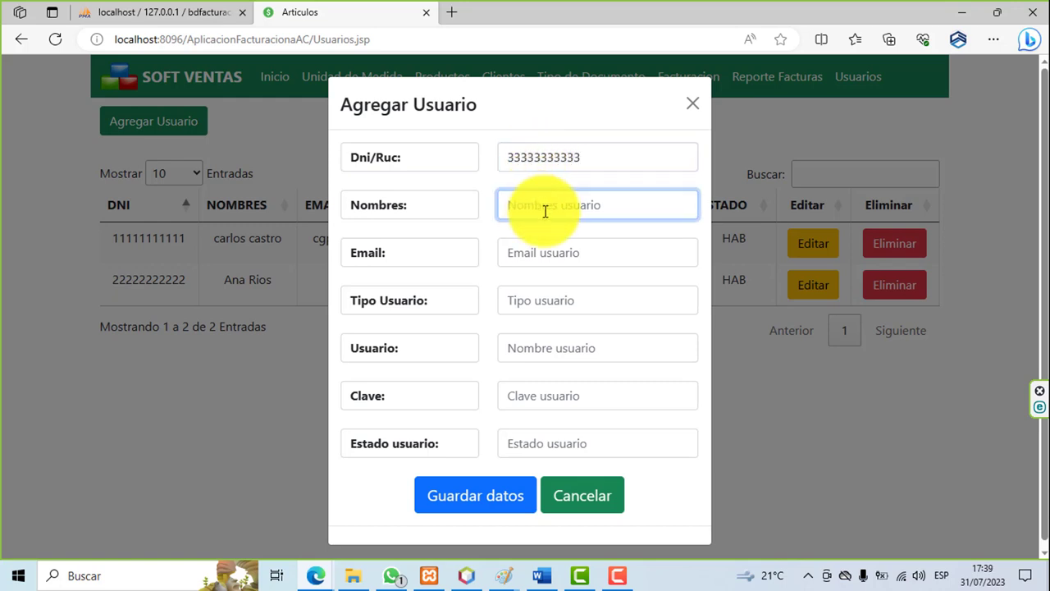
click(528, 249)
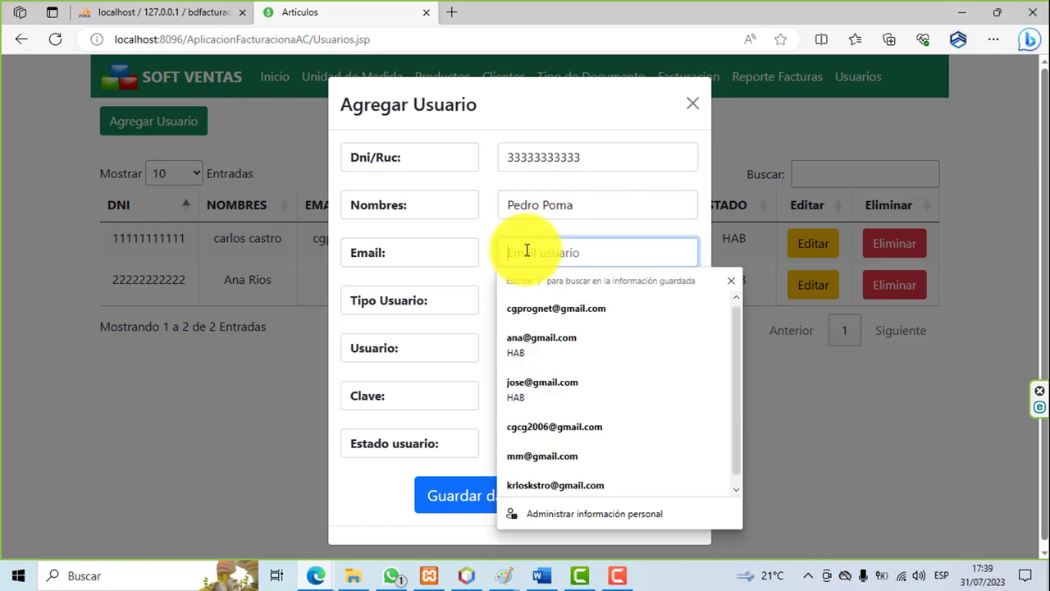
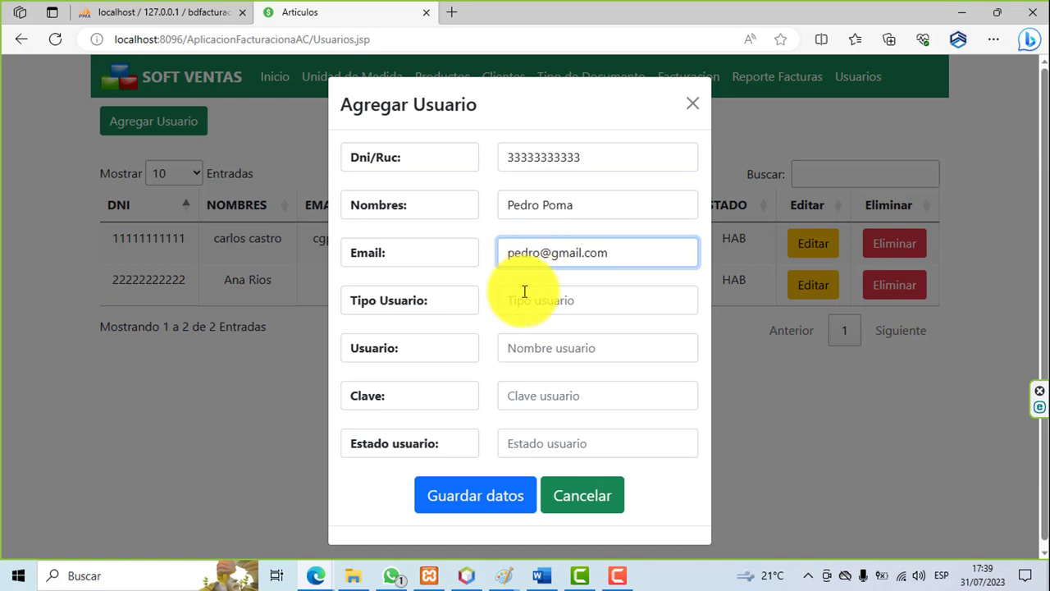
Set the user type to administrador, correcting the misspelling
click(527, 297)
text(pedro)
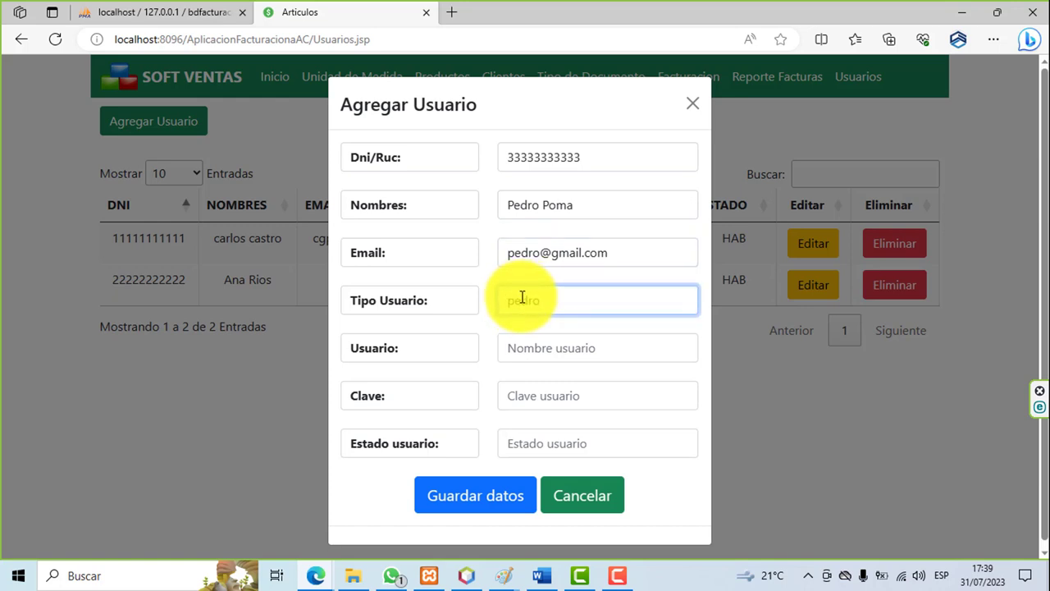
key(BackSpace)
key(BackSpace)
text(adm)
text(insit)
text(rador)
double_click(521, 299)
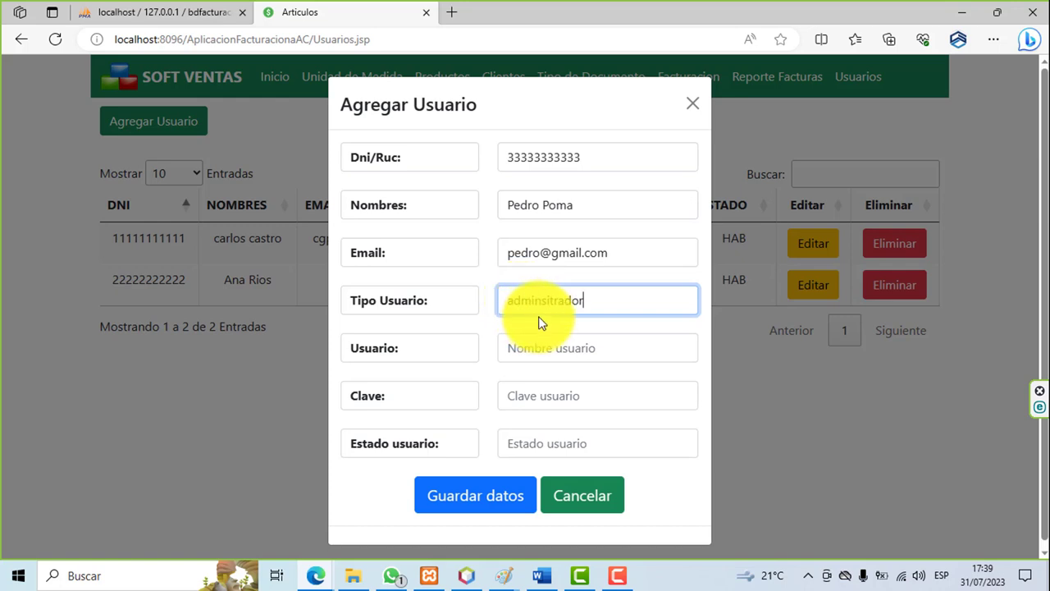
key(BackSpace)
key(Escape)
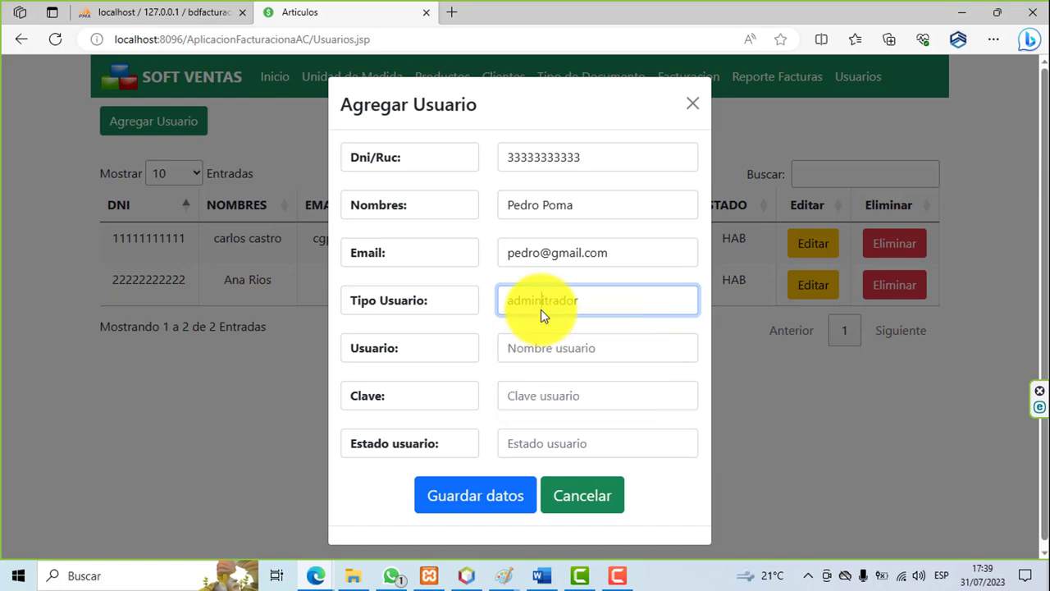
text(is)
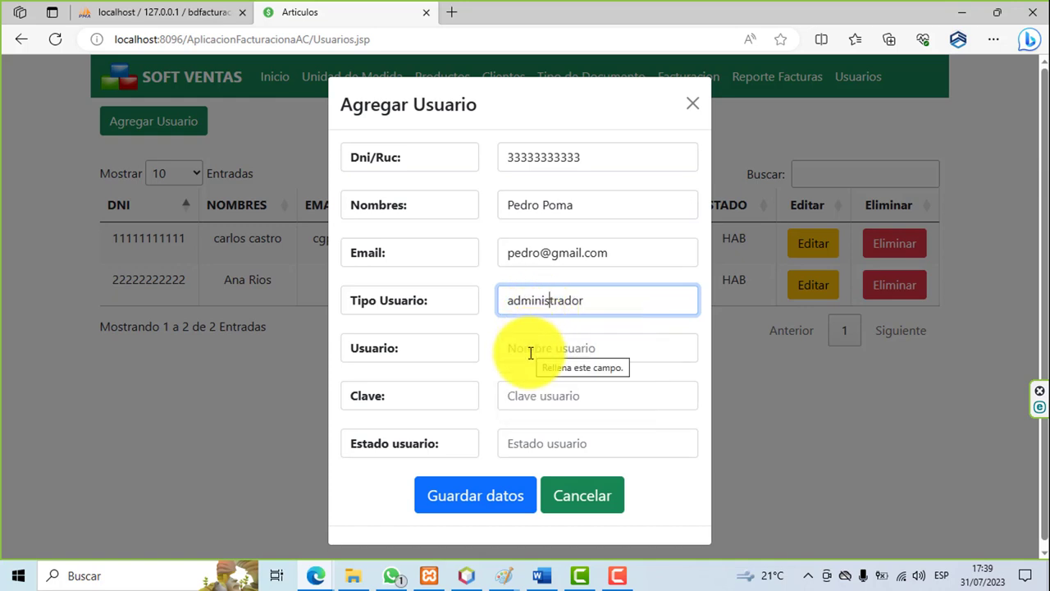
Enter a username and password, choose status HAB, and save the user
click(530, 352)
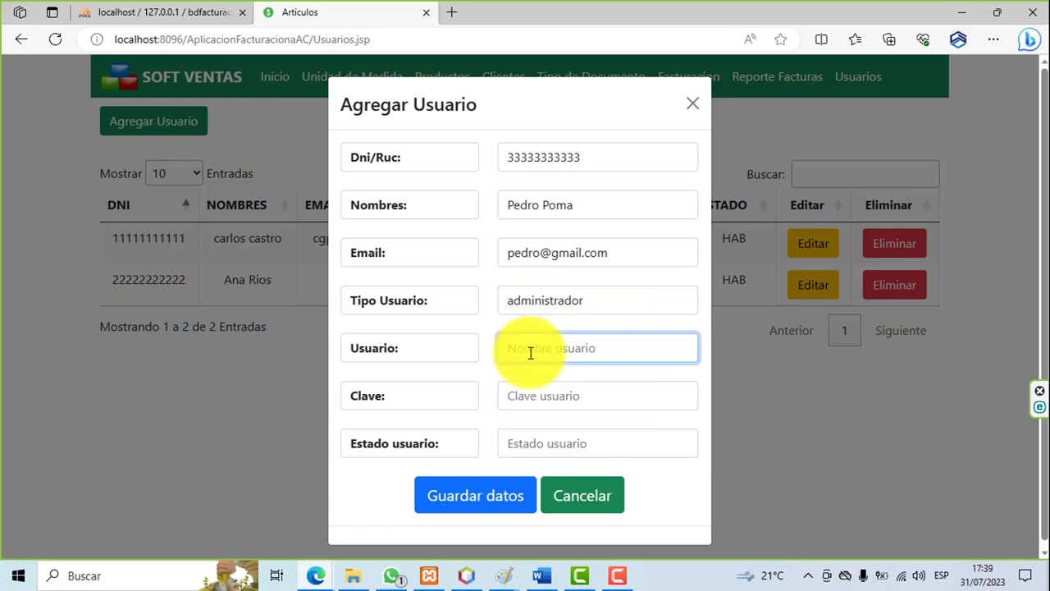
text(pedro)
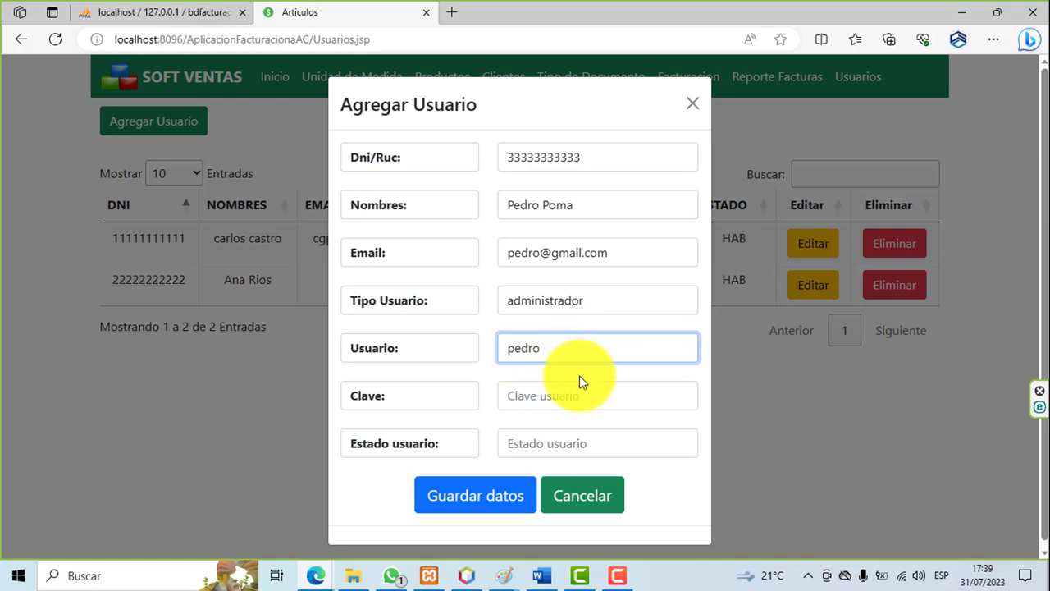
click(561, 392)
text(1234)
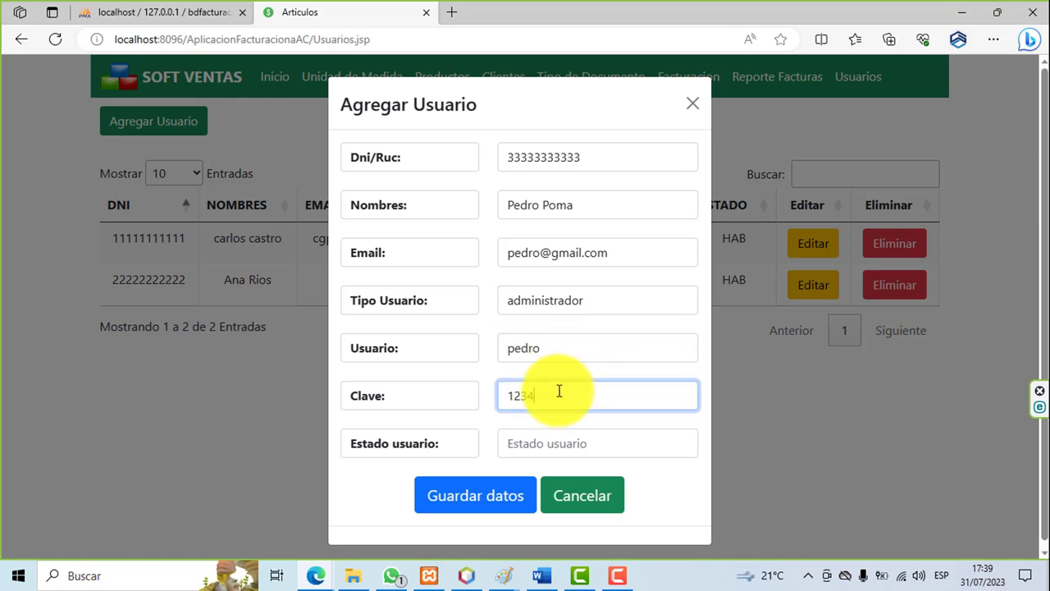
click(556, 440)
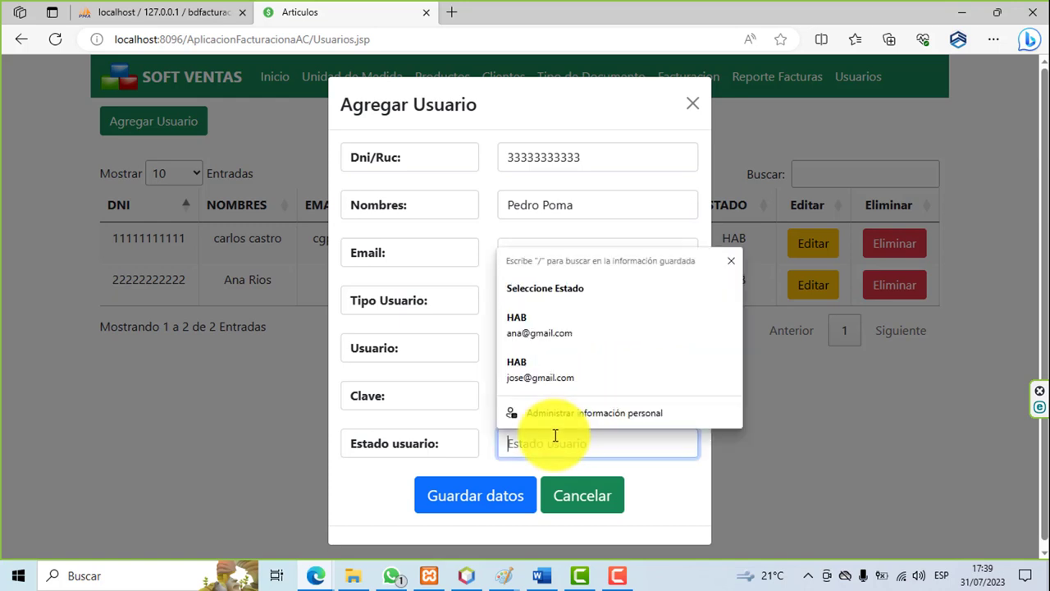
click(540, 361)
click(476, 492)
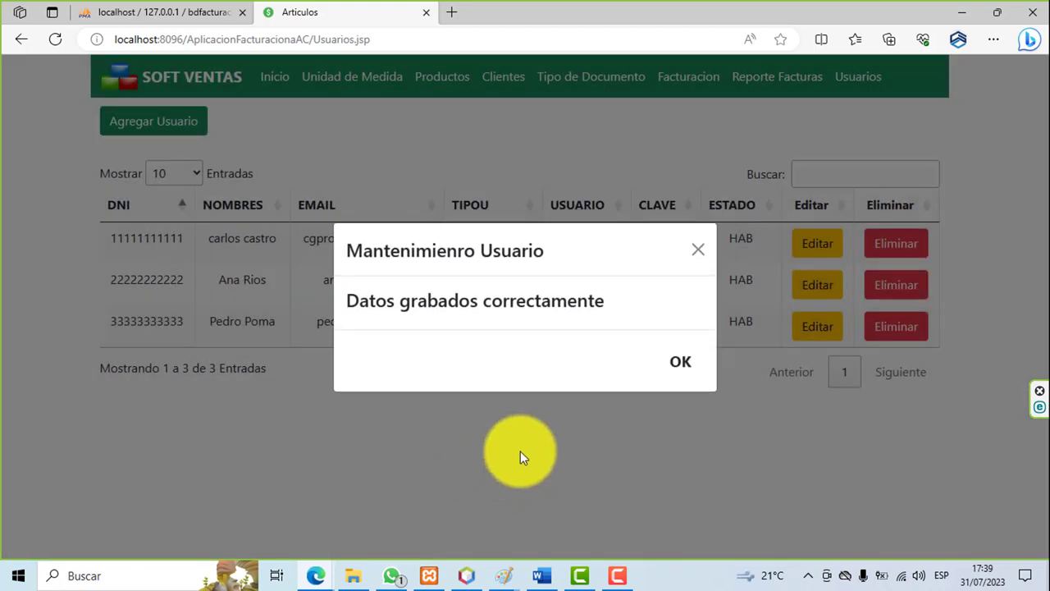
click(677, 364)
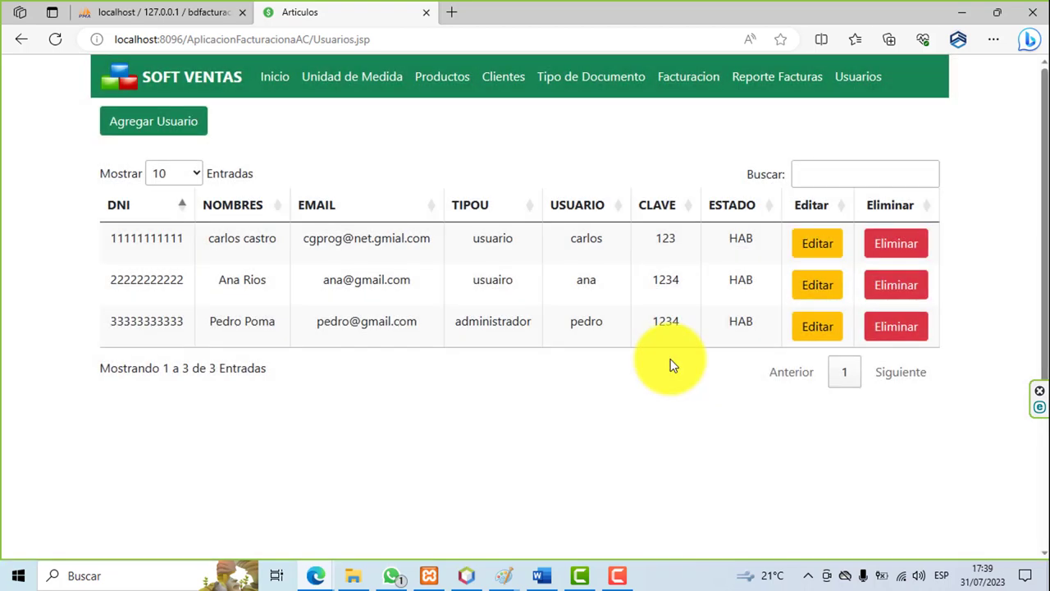
Start a fourth user, entering their DNI, full name and e-mail address
click(167, 124)
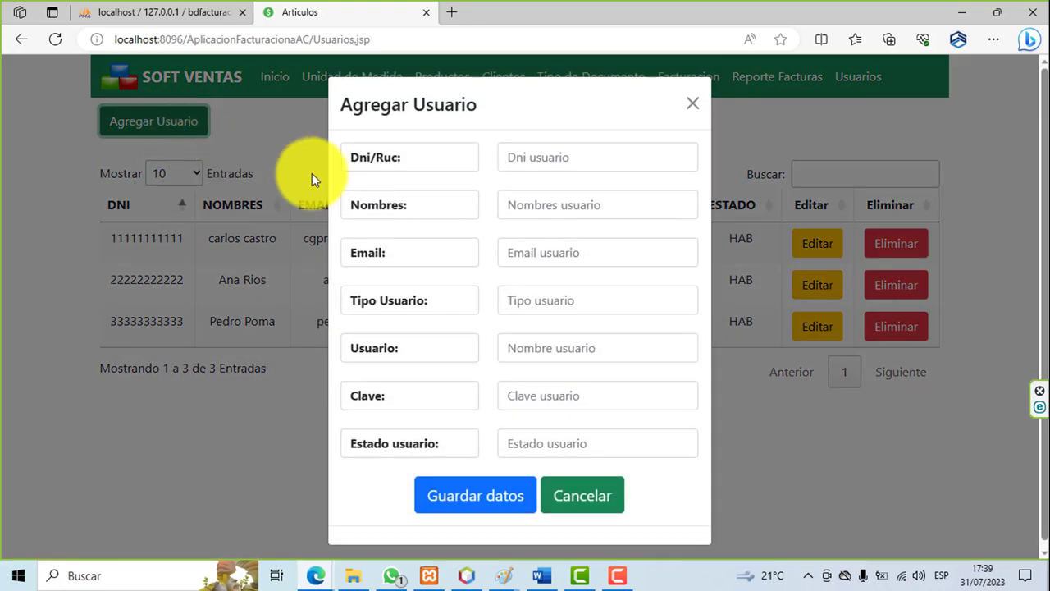
click(520, 161)
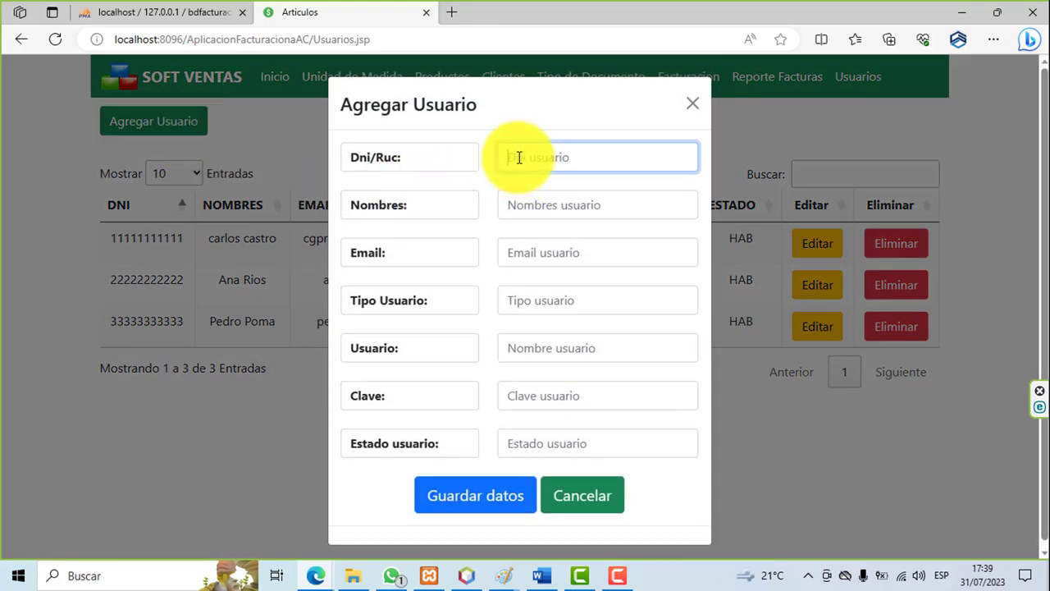
text(44444444444)
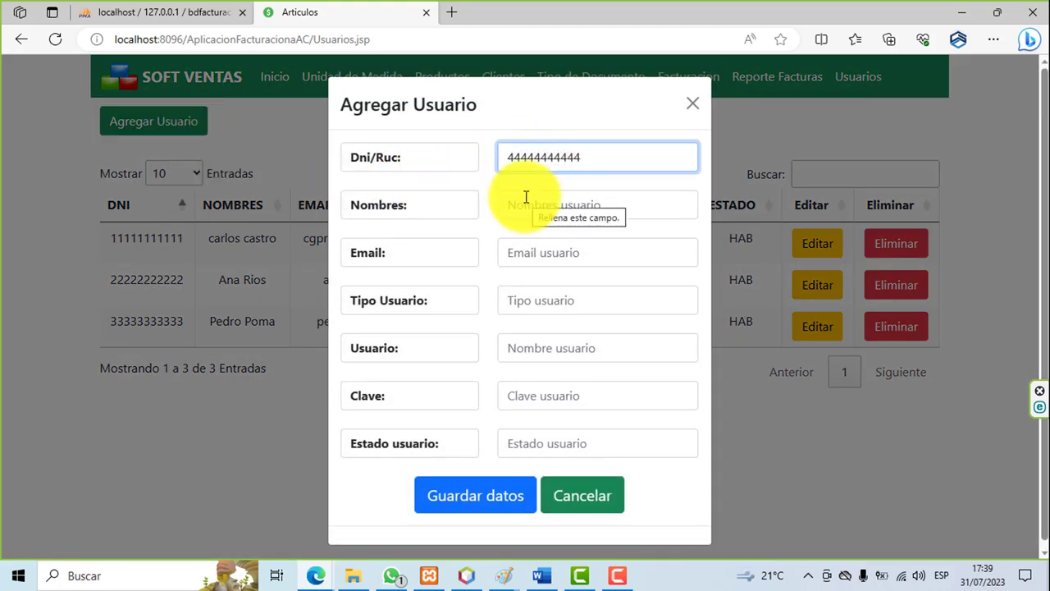
click(544, 214)
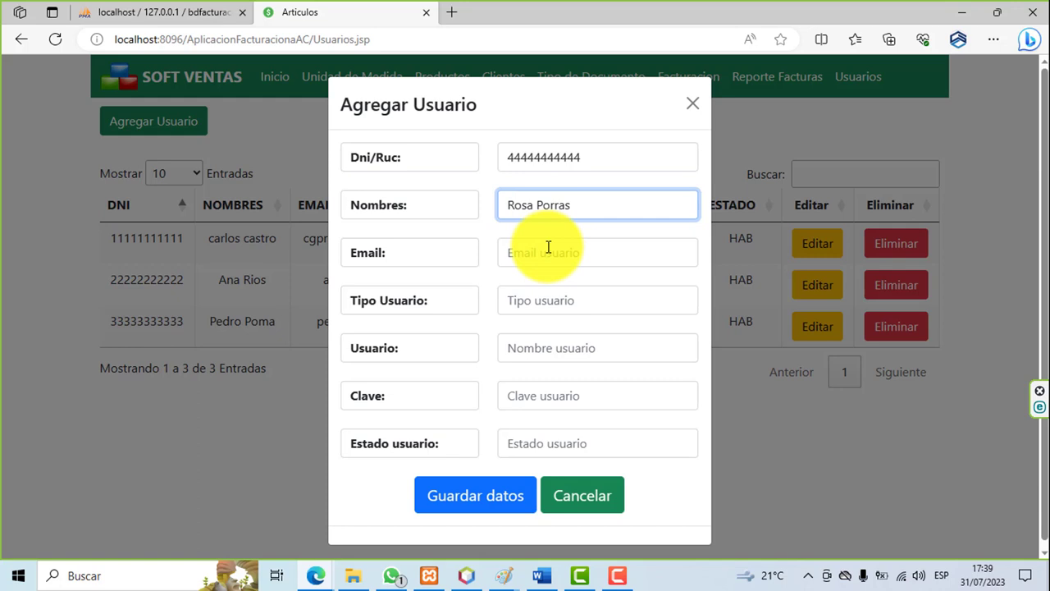
click(548, 249)
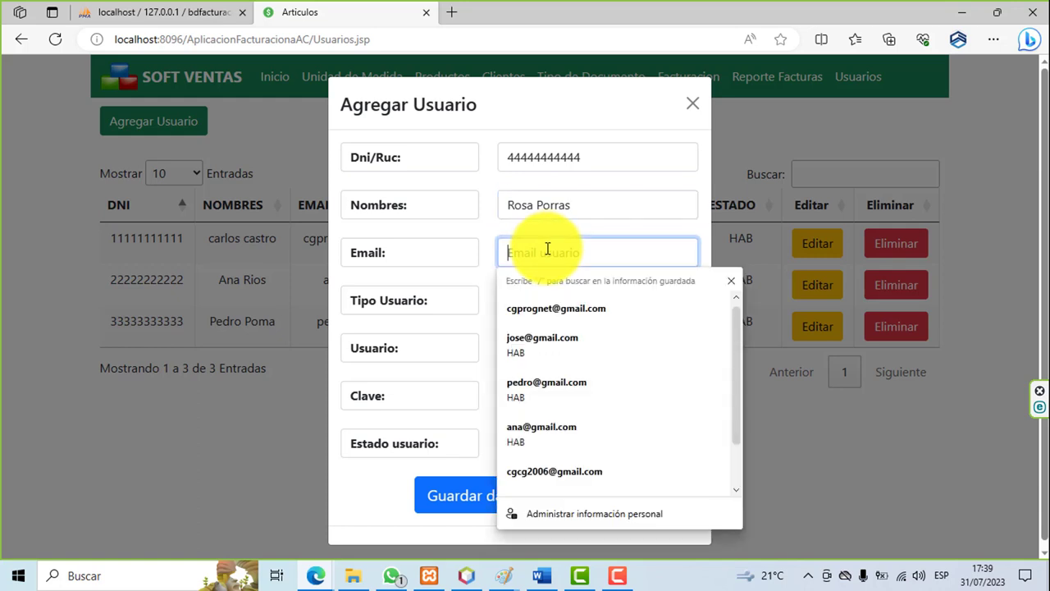
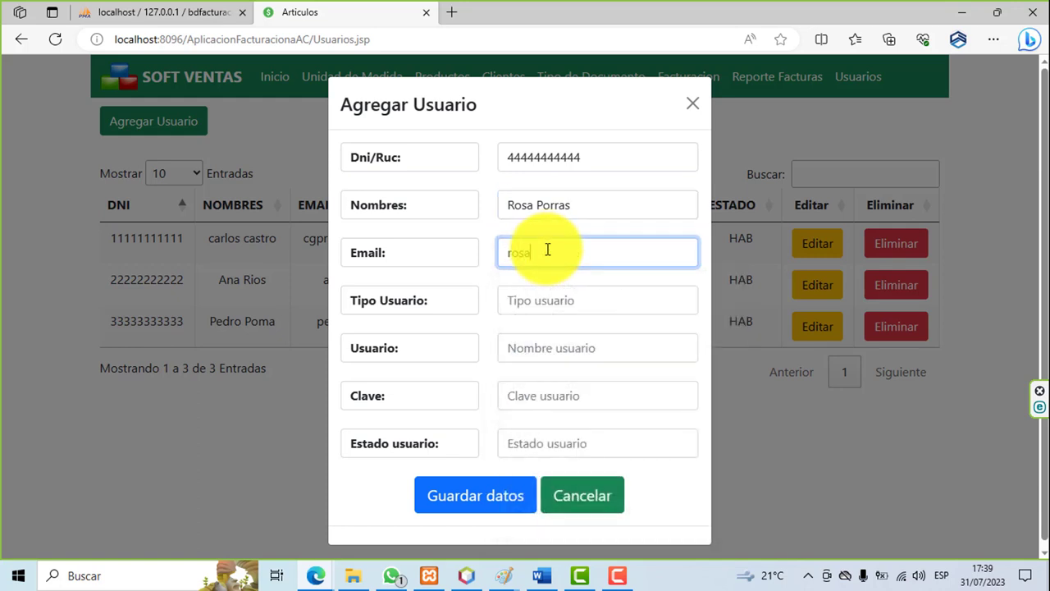
click(546, 251)
Set user type usuario, a username, a password and status HAB, then save
click(535, 302)
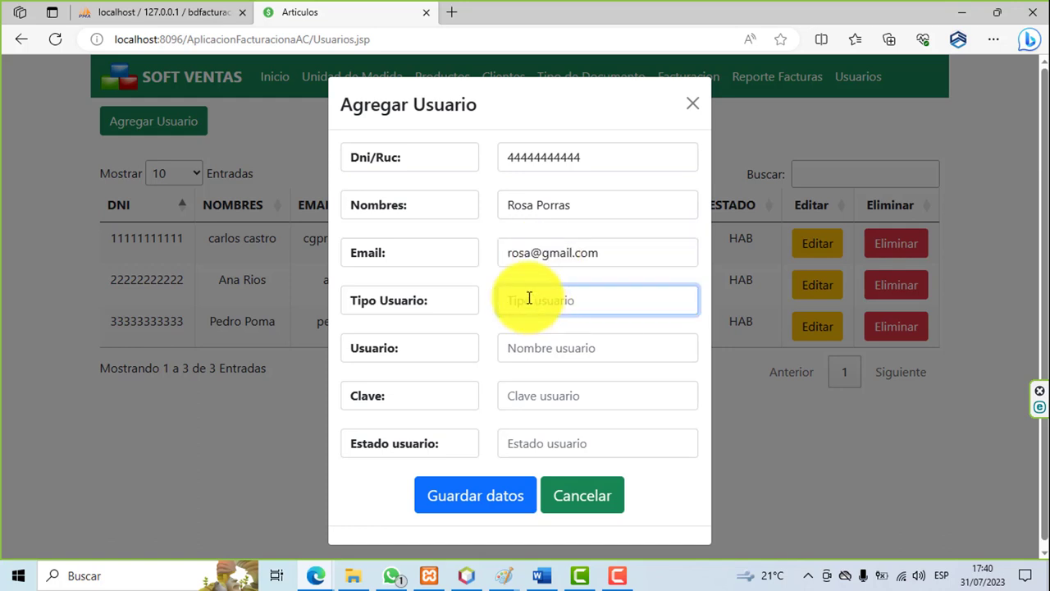
text(us)
text(u)
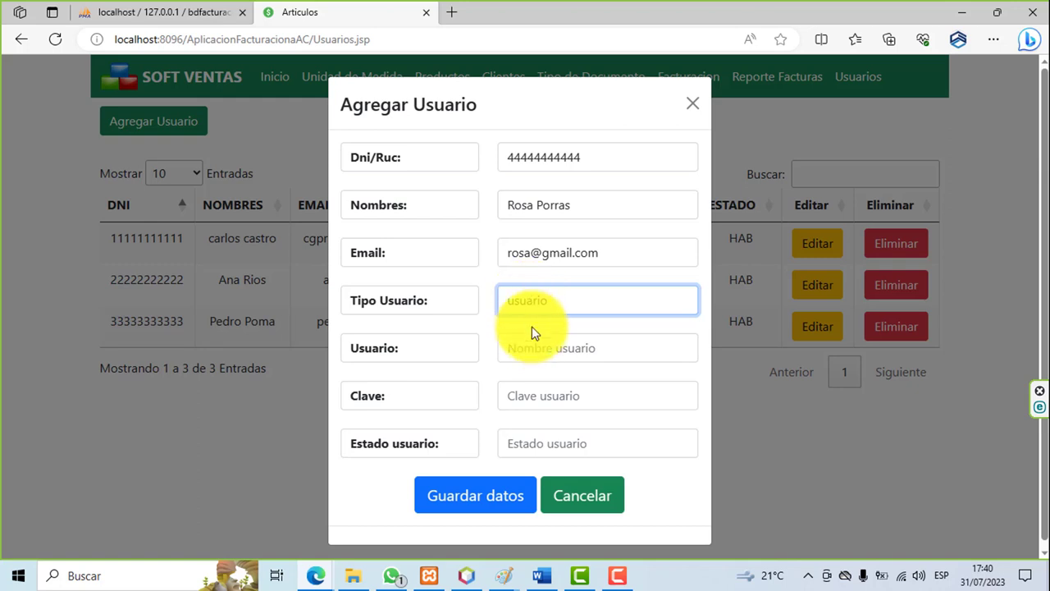
text(ario)
click(532, 339)
text(ros)
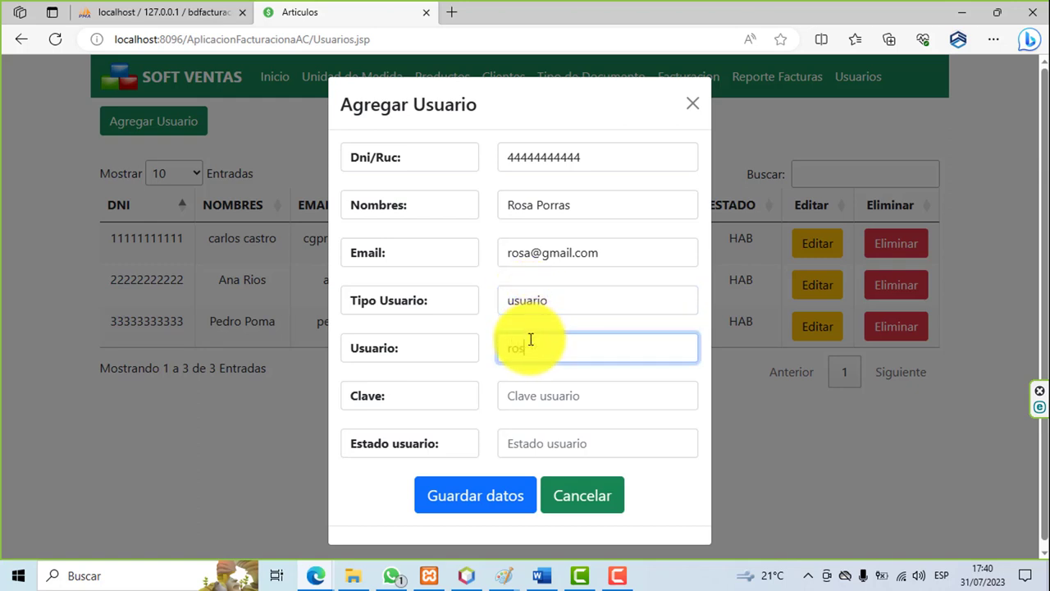
text(a)
click(521, 397)
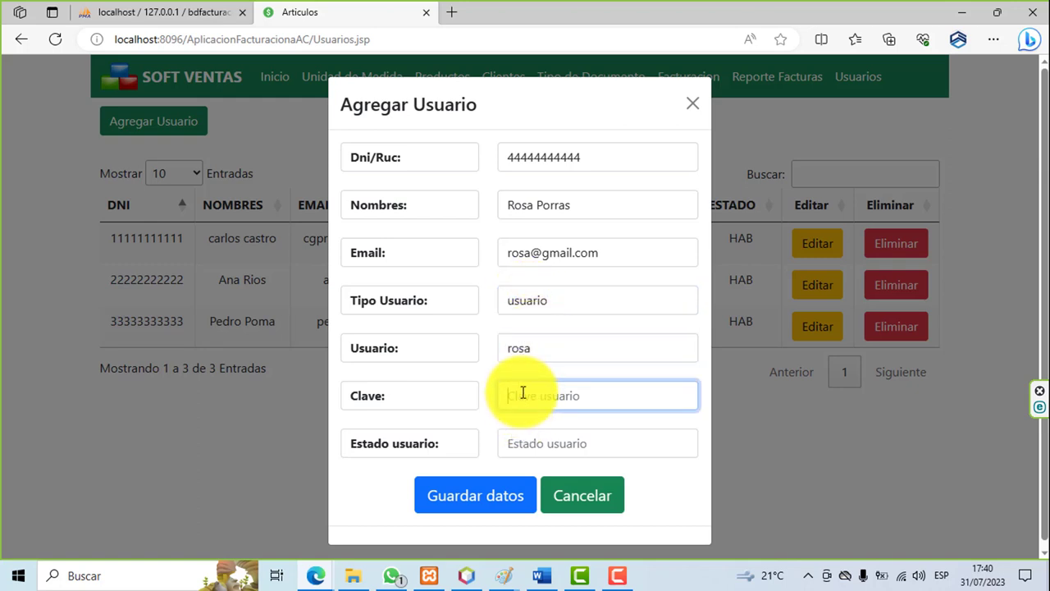
text(33333)
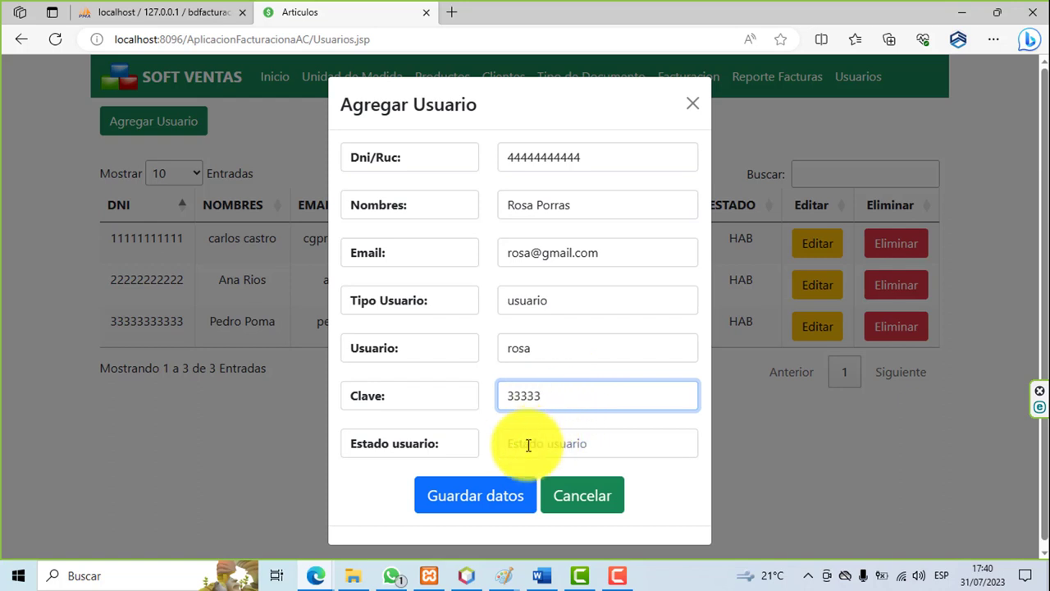
click(528, 445)
text(ha)
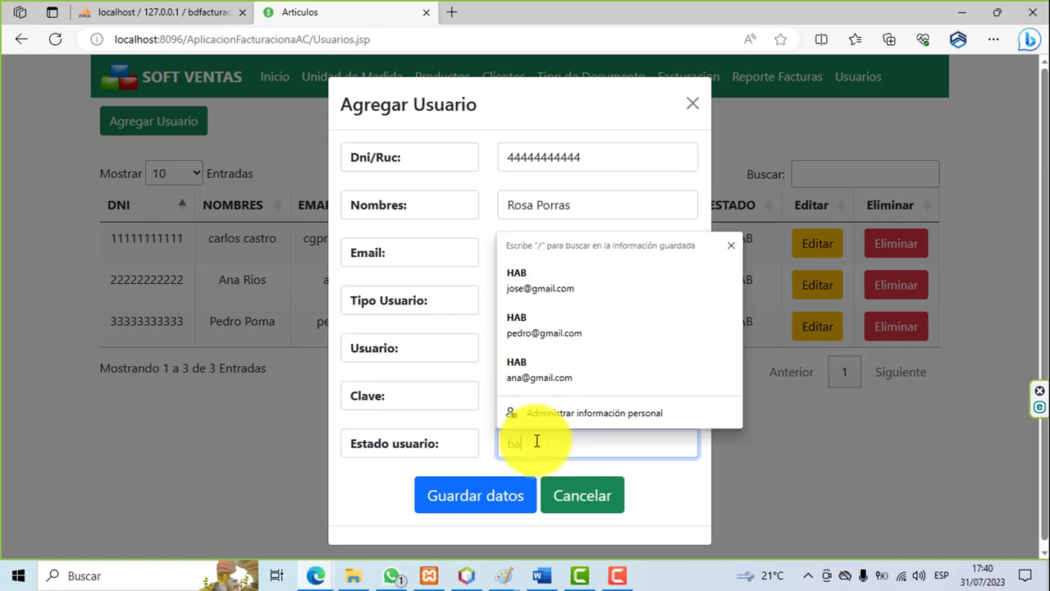
click(525, 373)
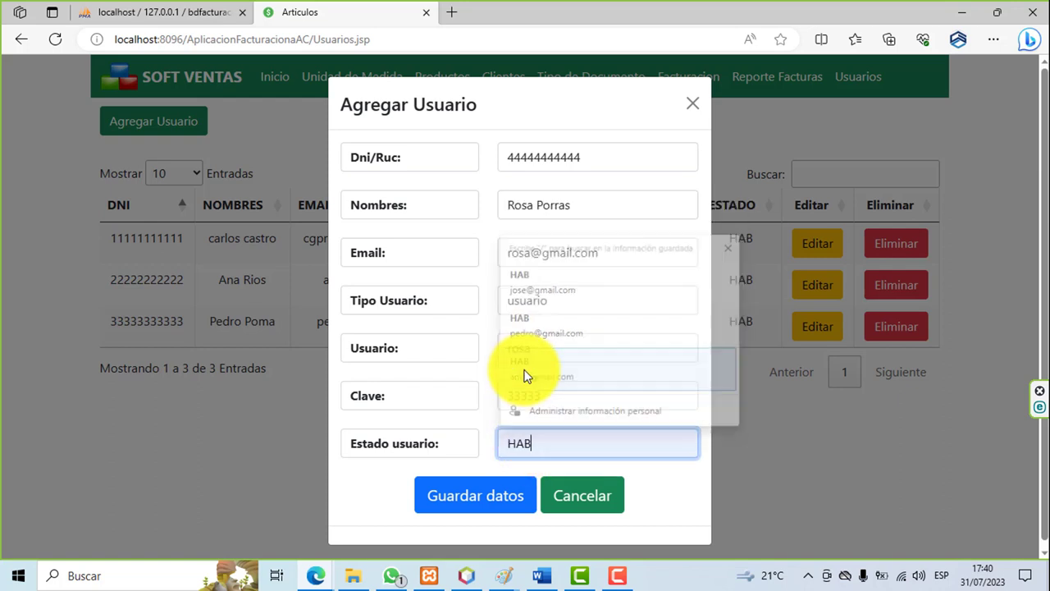
click(486, 502)
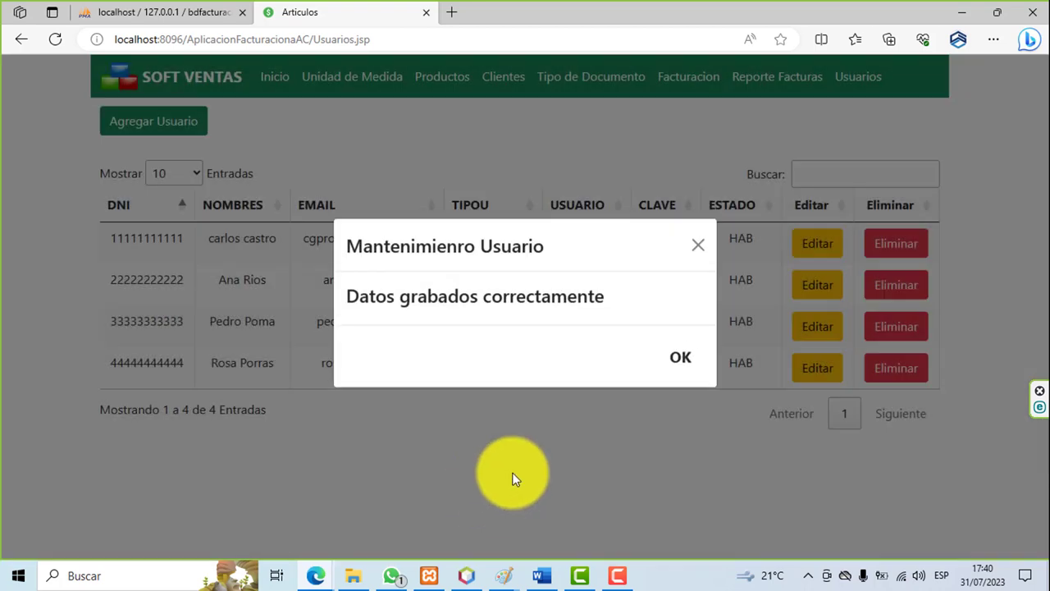
click(675, 361)
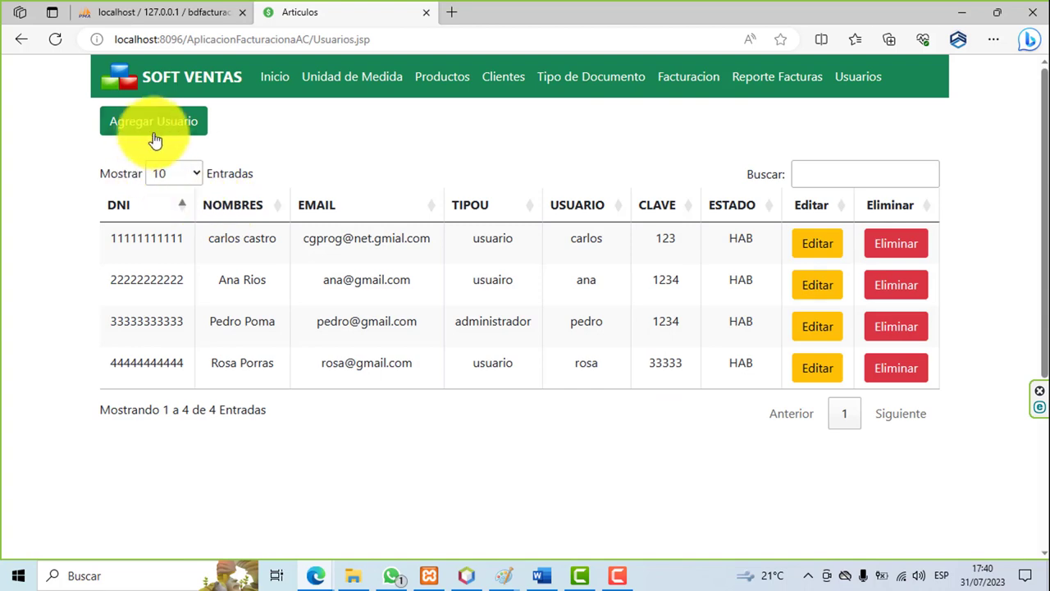
Start a fifth user, entering a DNI and a capitalised full name, then an e-mail
click(160, 130)
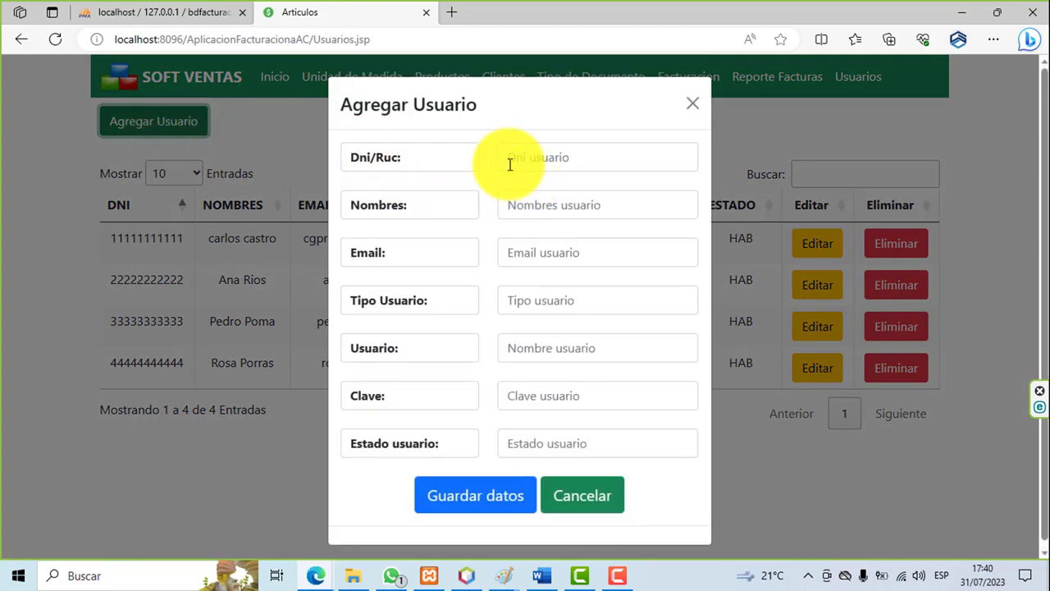
click(508, 159)
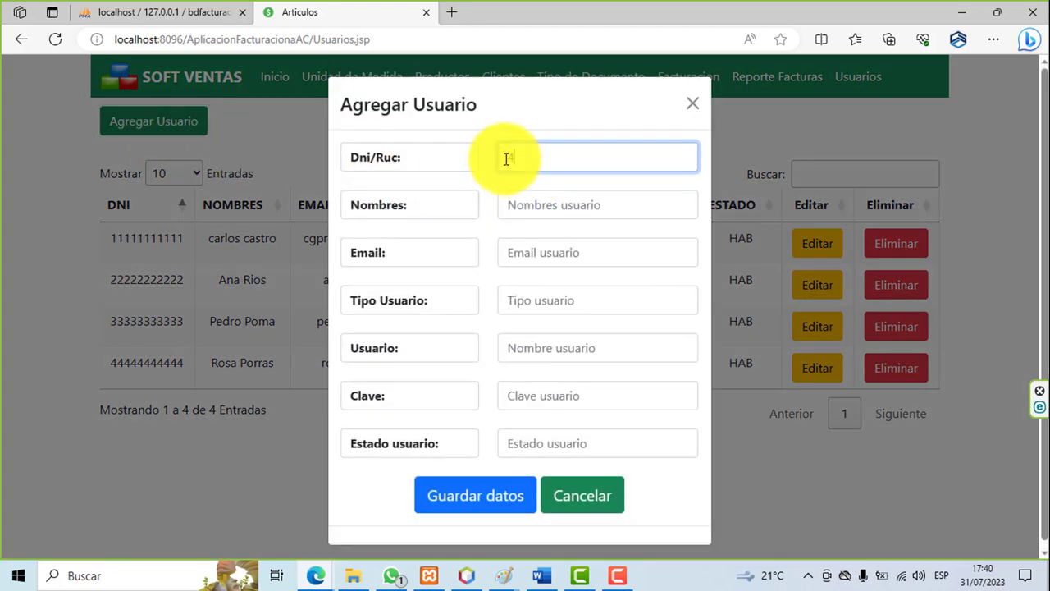
text(44444444444)
click(538, 205)
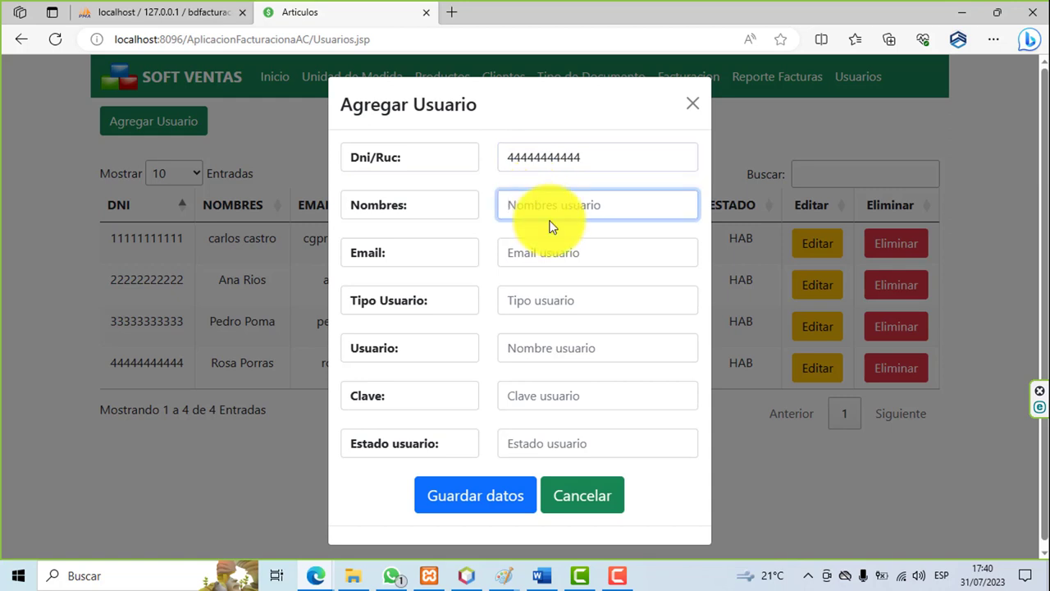
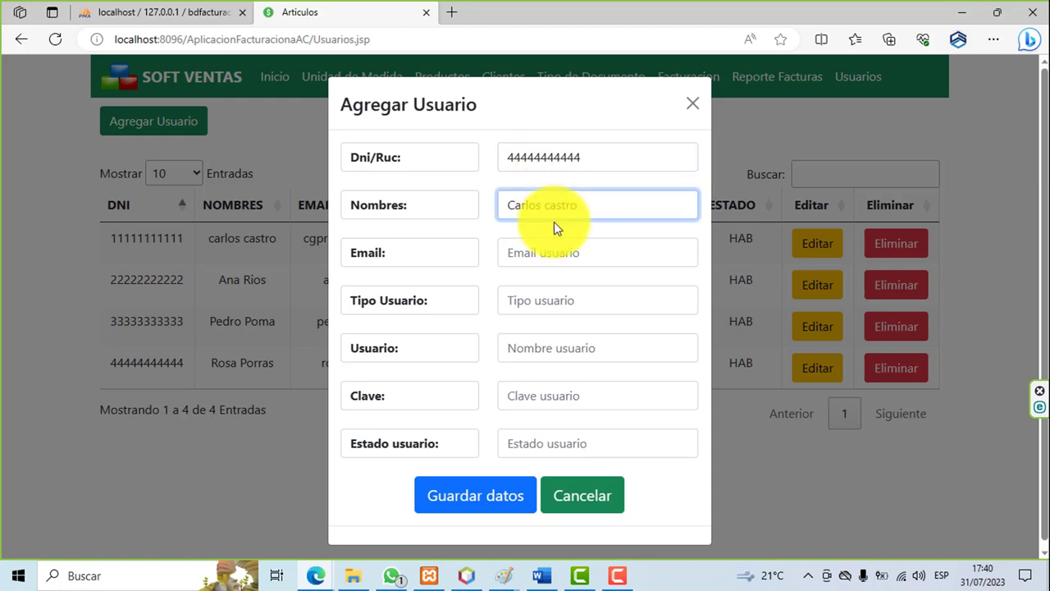
click(548, 209)
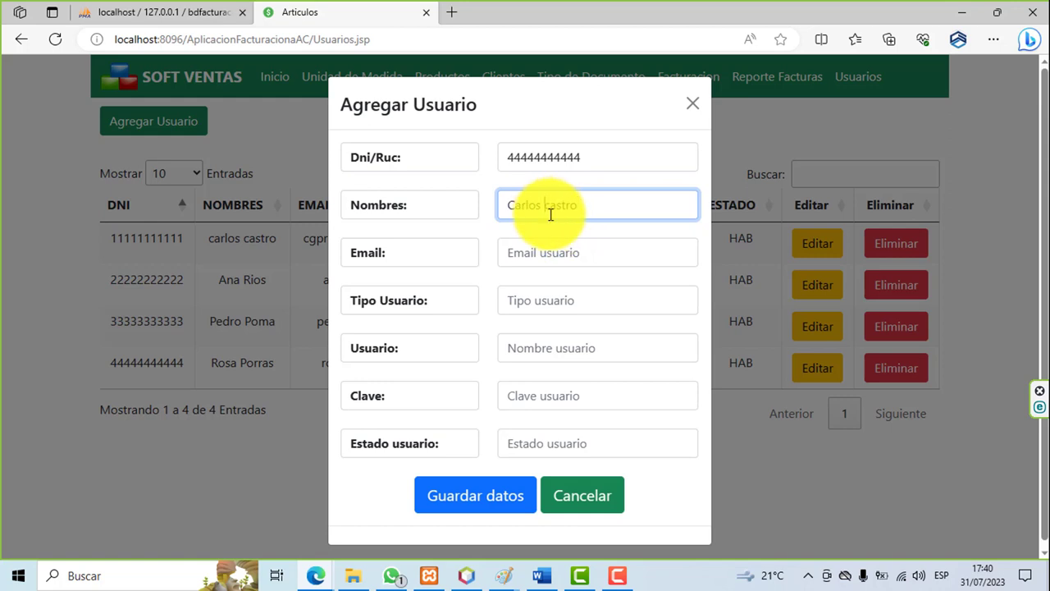
key(BackSpace)
text(C)
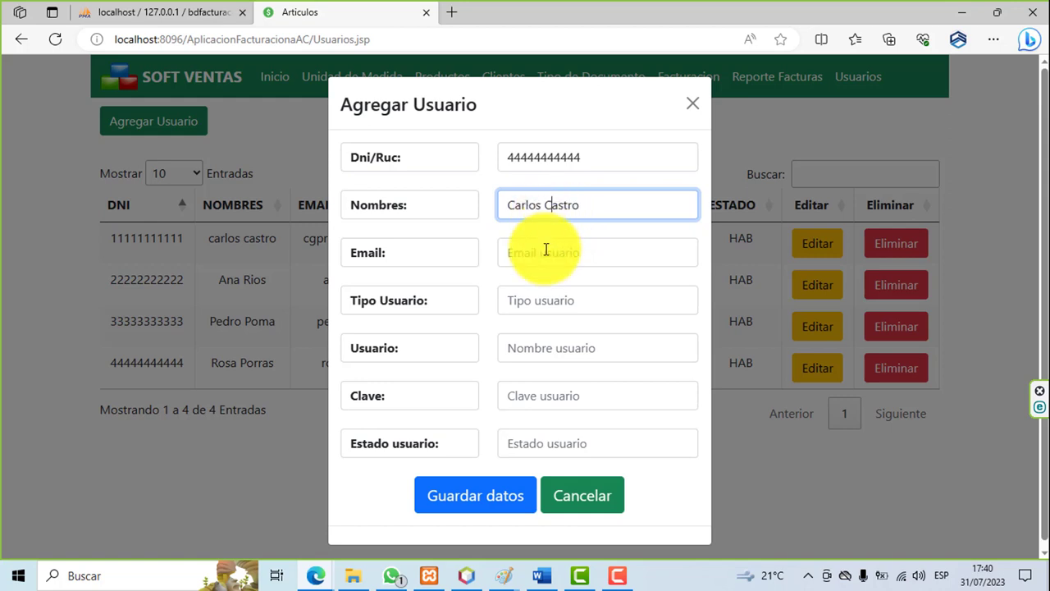
click(541, 252)
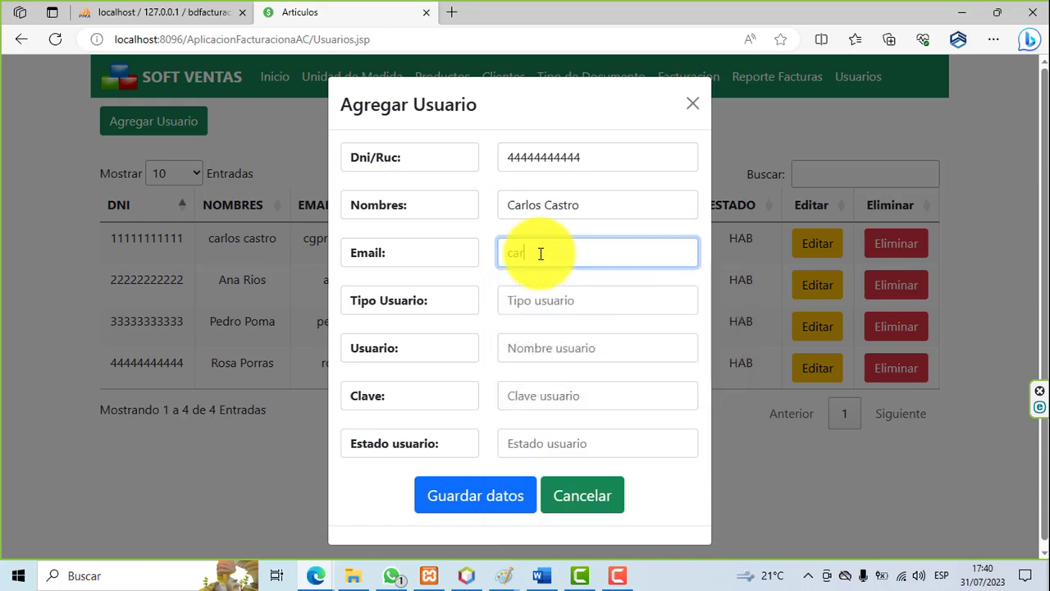
Set user type programador, a username, a password and status HAB, then submit
click(547, 298)
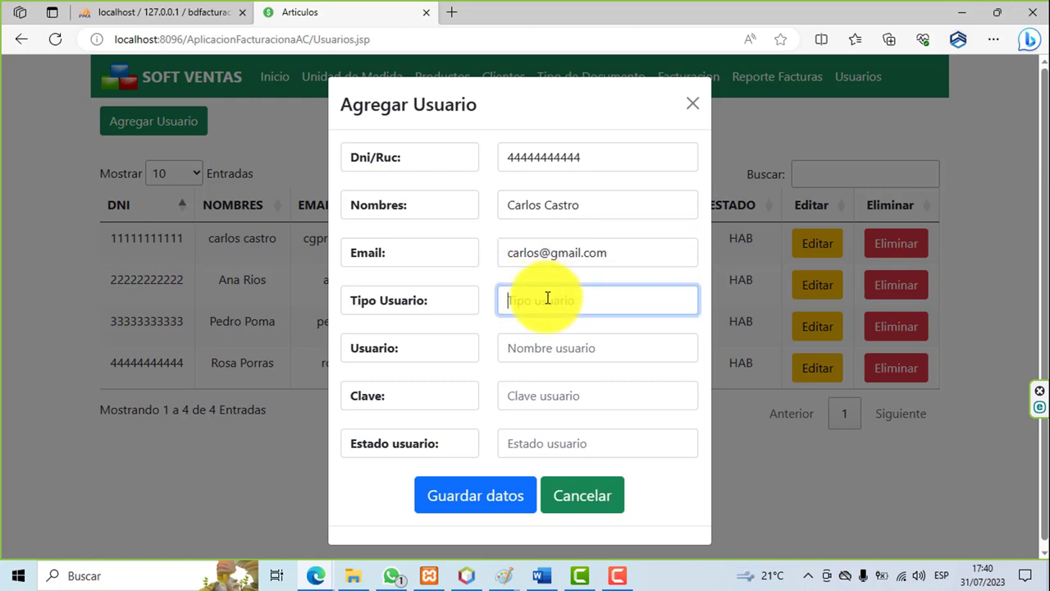
text(p)
text(rogramador)
click(533, 355)
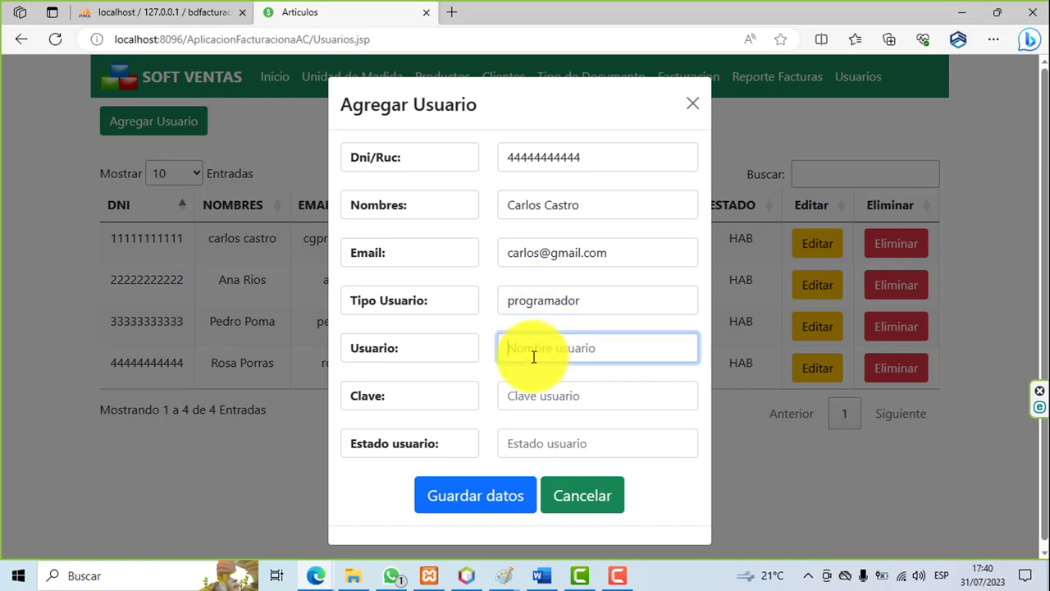
text(carlos)
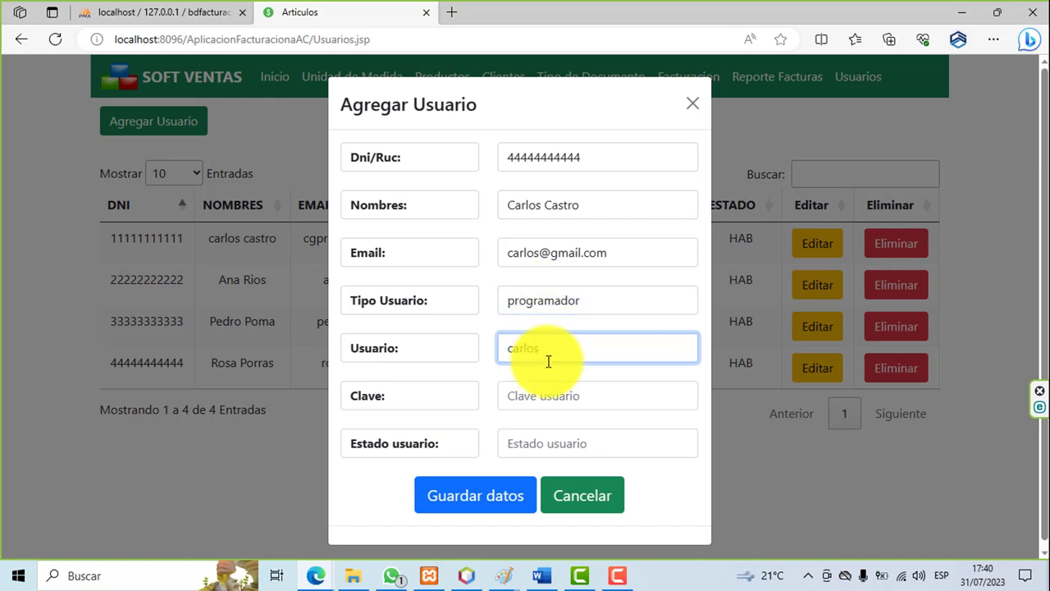
click(536, 392)
text(12345)
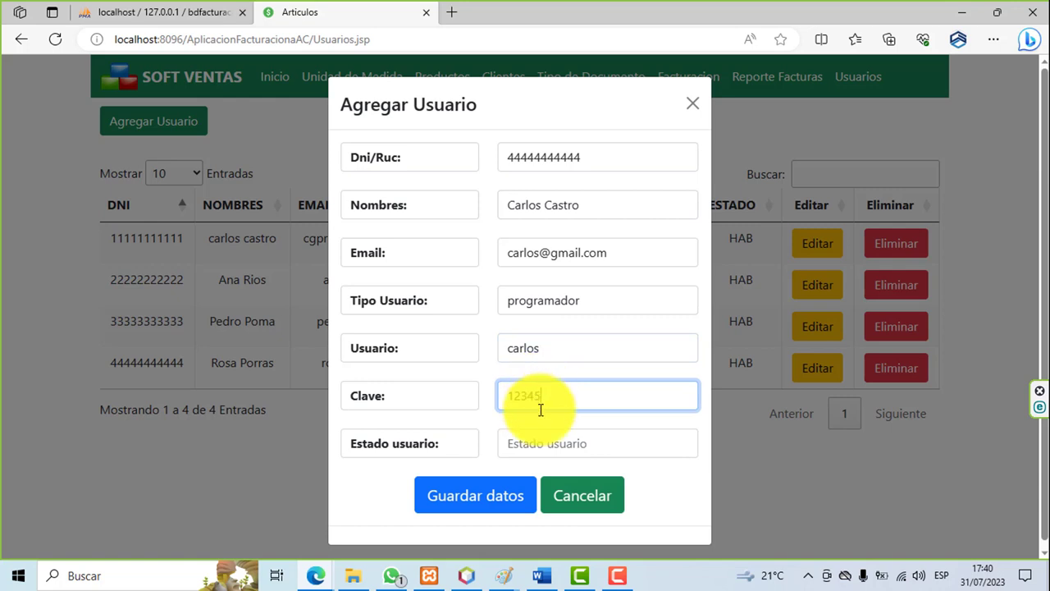
click(532, 439)
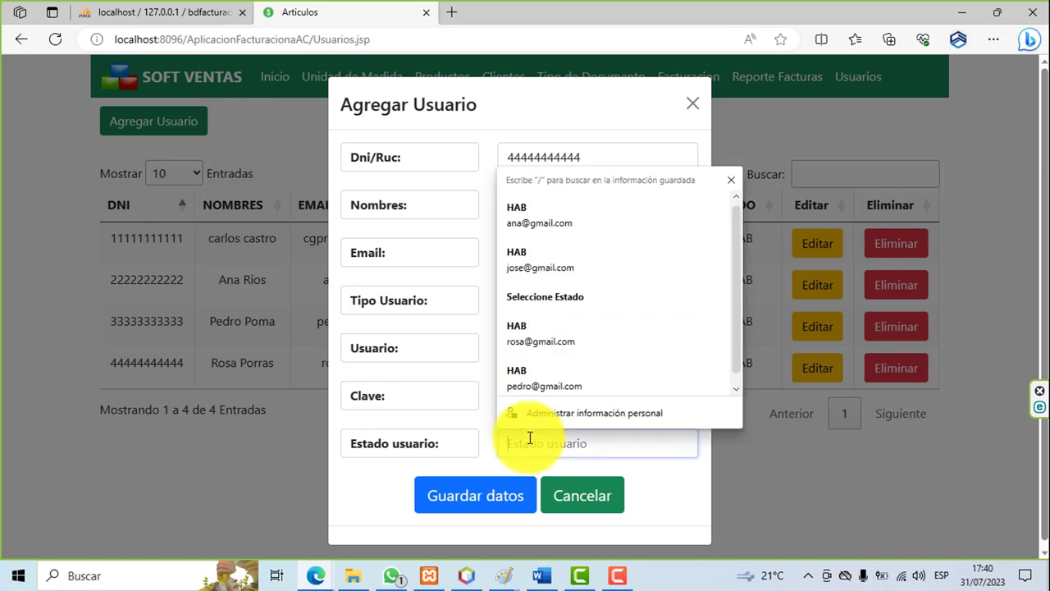
click(534, 369)
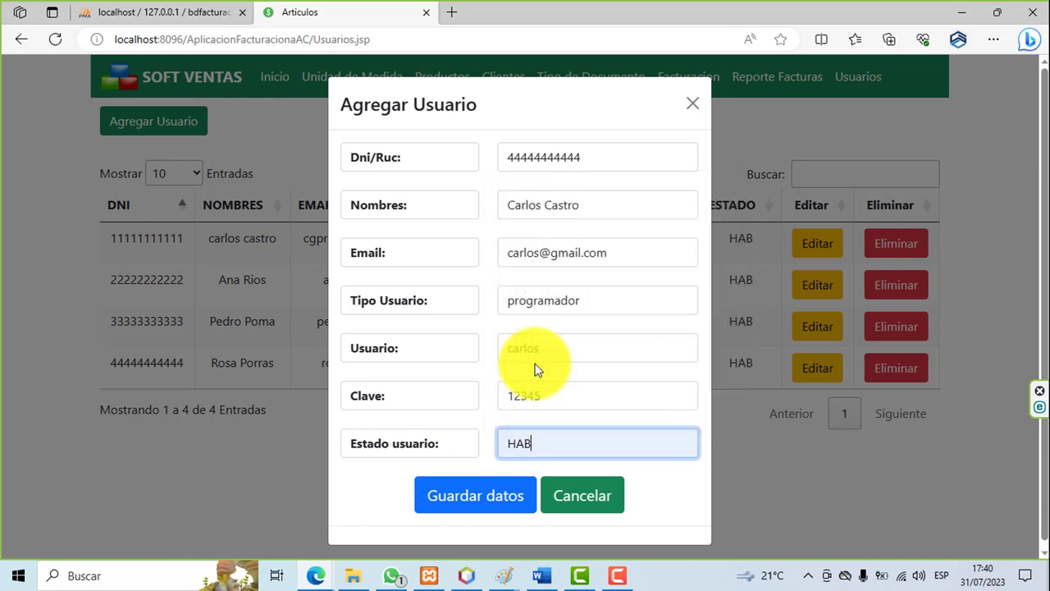
click(480, 497)
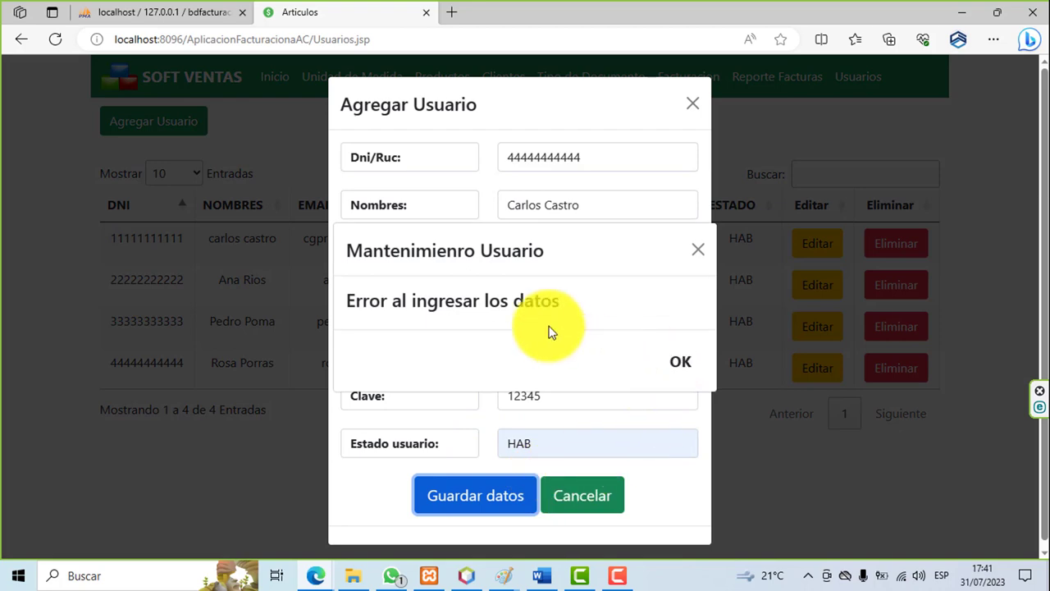
Dismiss the error, replace the duplicate DNI with an unused one, and save the user
click(677, 372)
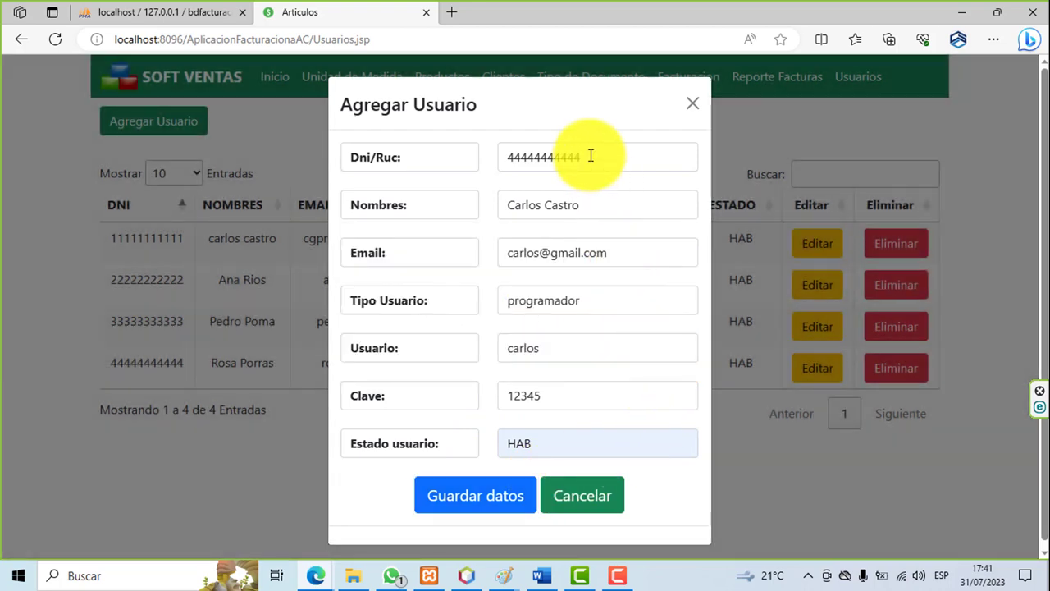
drag(591, 156, 434, 163)
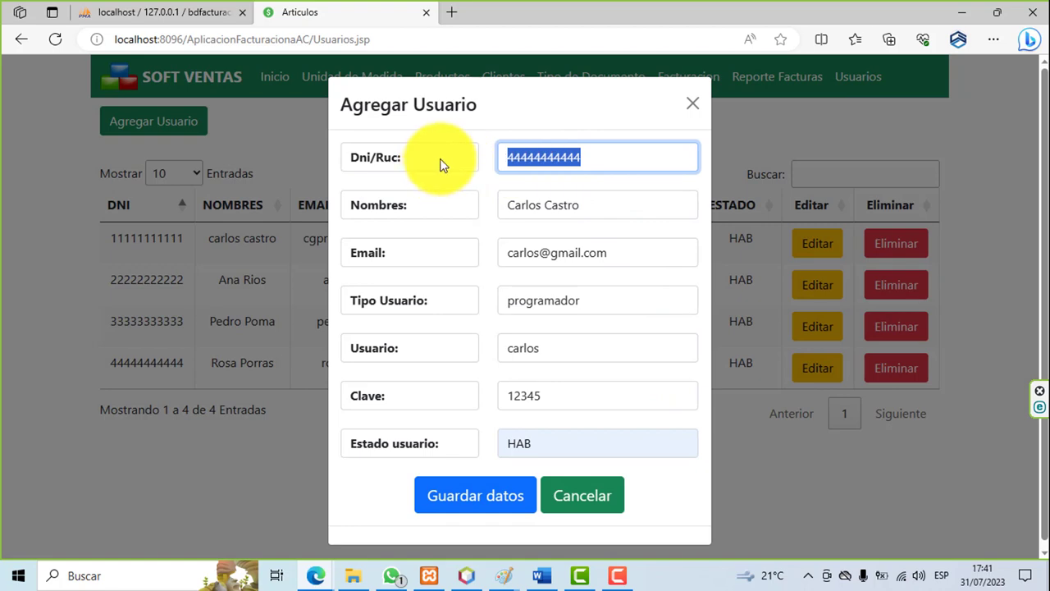
text(55555555555)
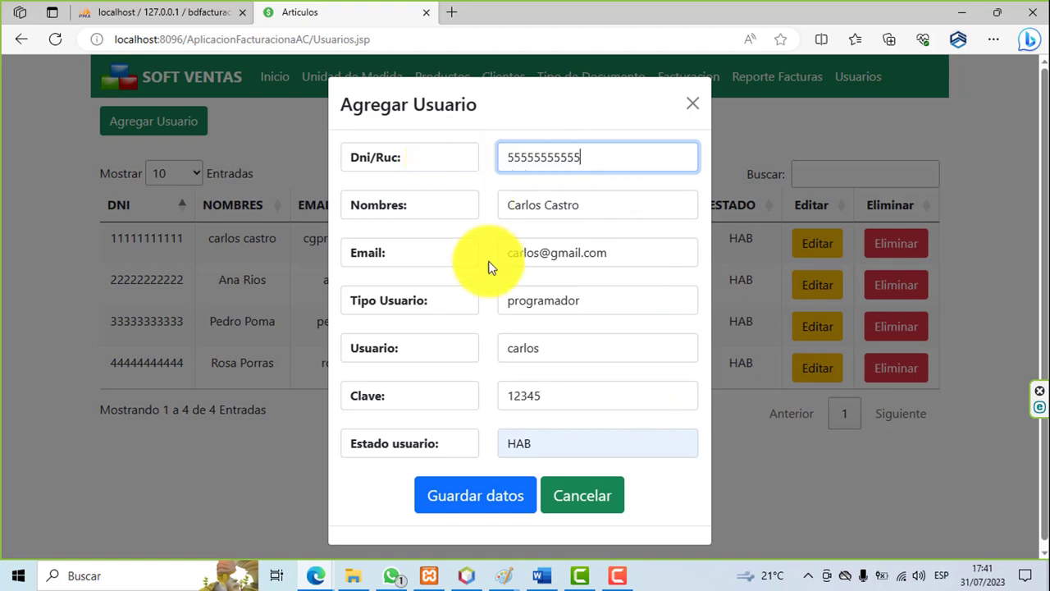
click(486, 508)
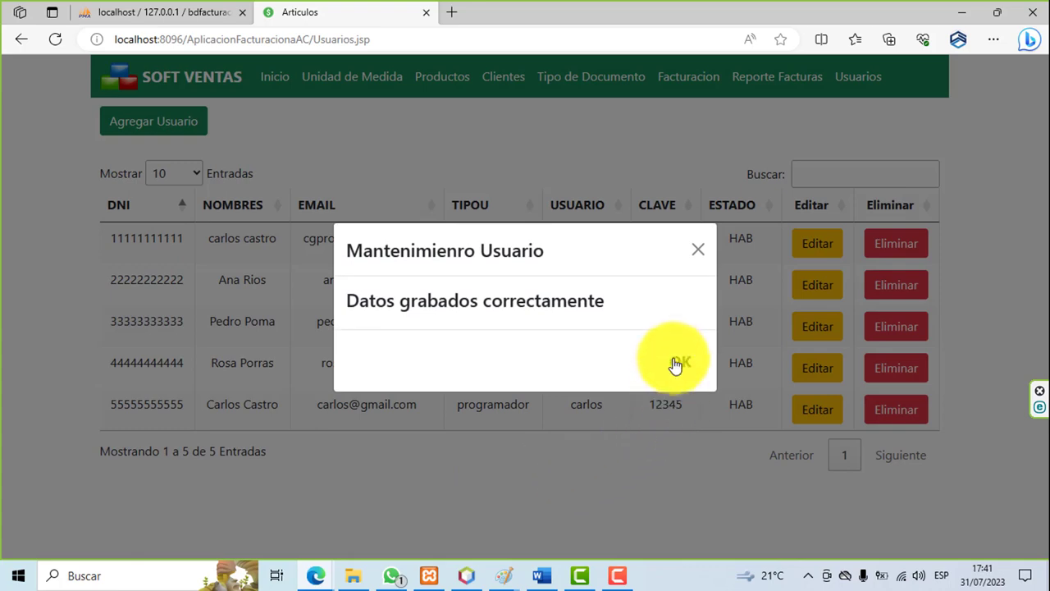
click(669, 359)
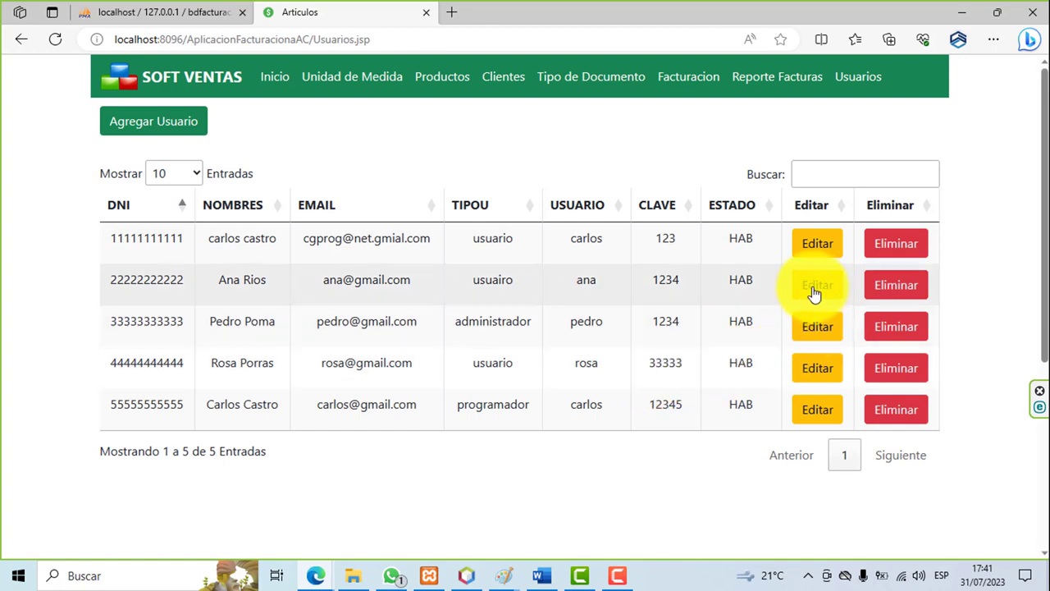
Edit the second user's type from usuairo to usuario and save it
click(815, 289)
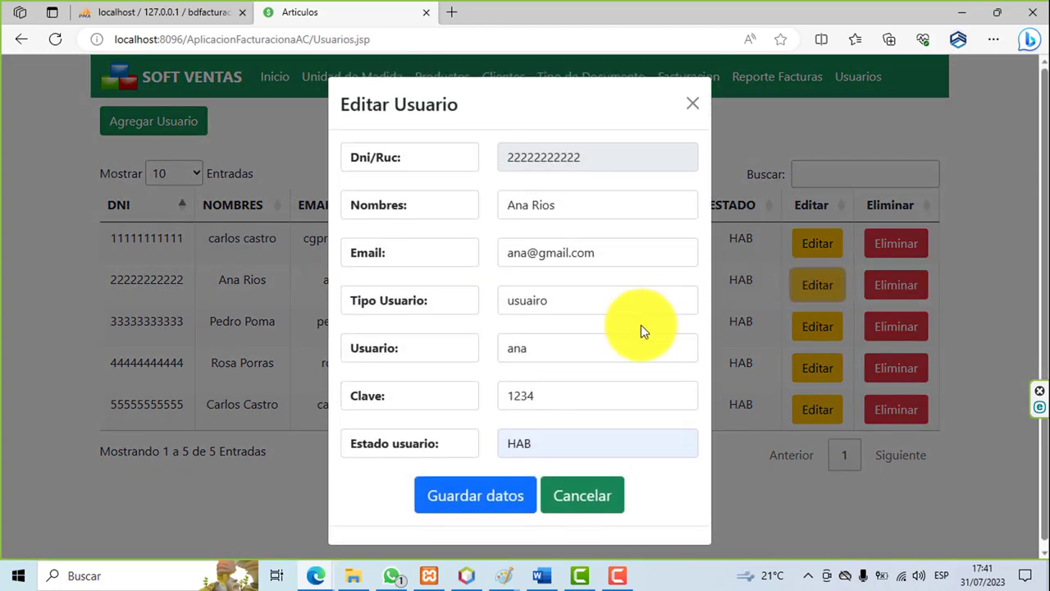
click(530, 302)
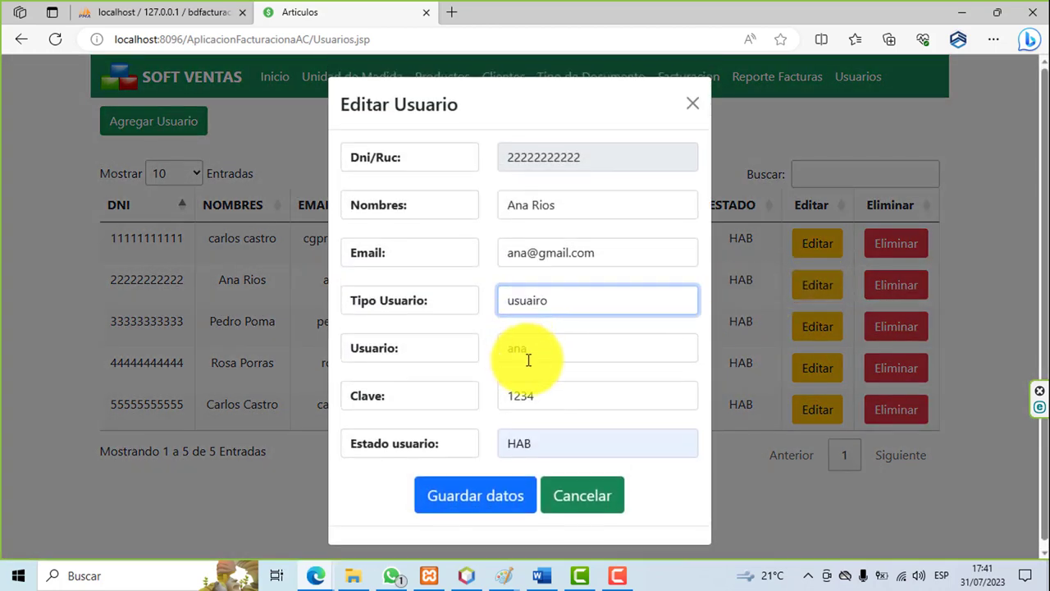
key(Right)
text(i)
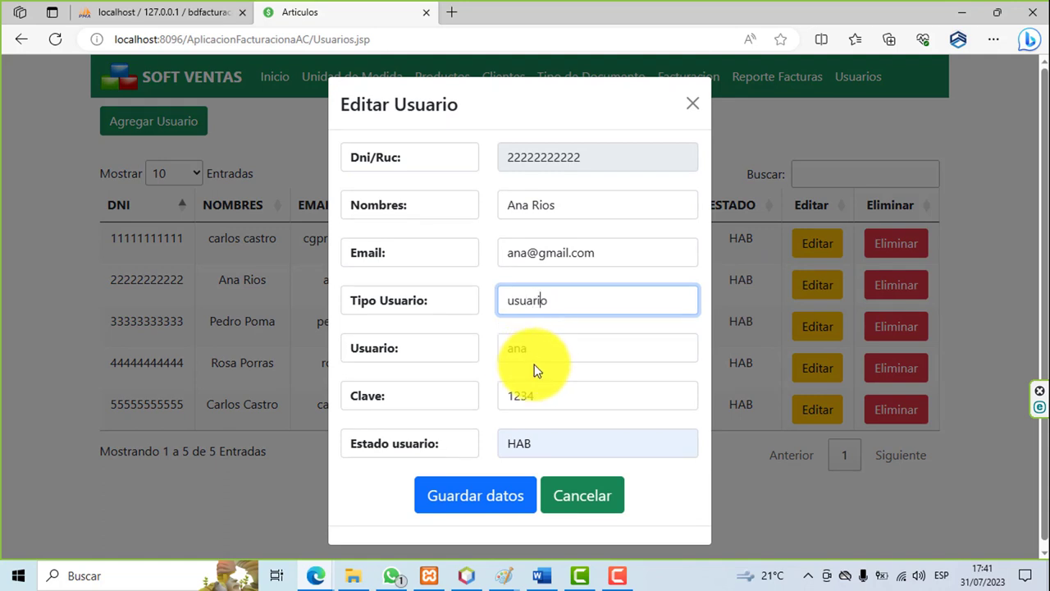
click(476, 493)
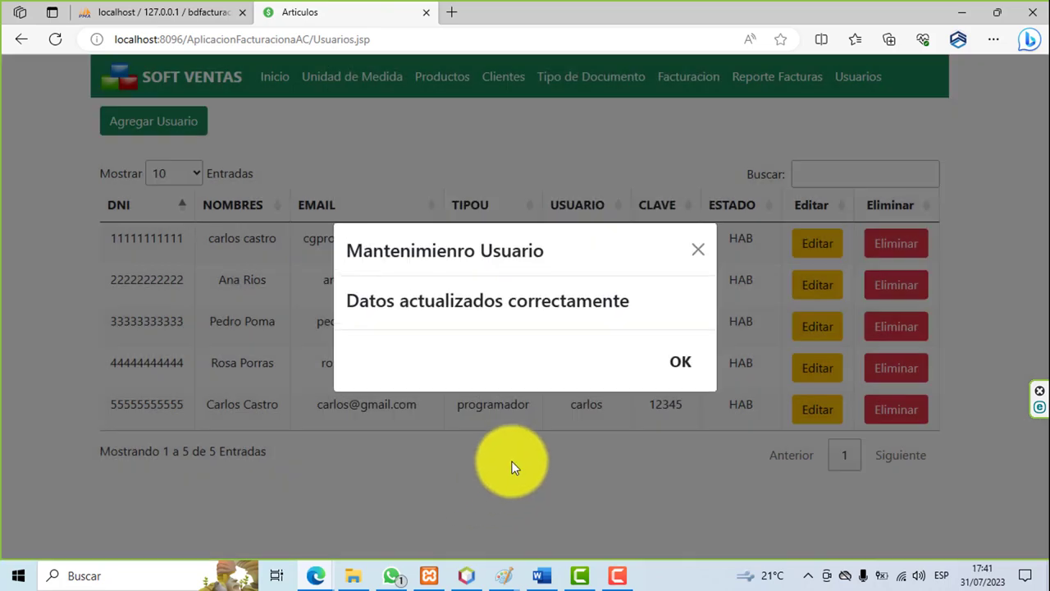
click(675, 365)
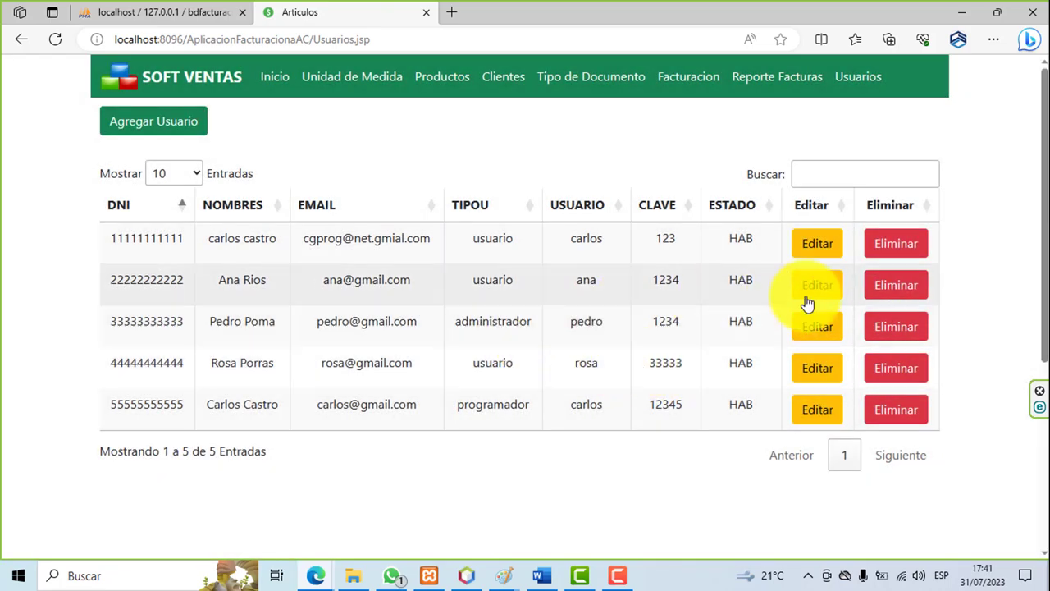
Reopen the second user and change the last letter of her surname, then save
click(806, 292)
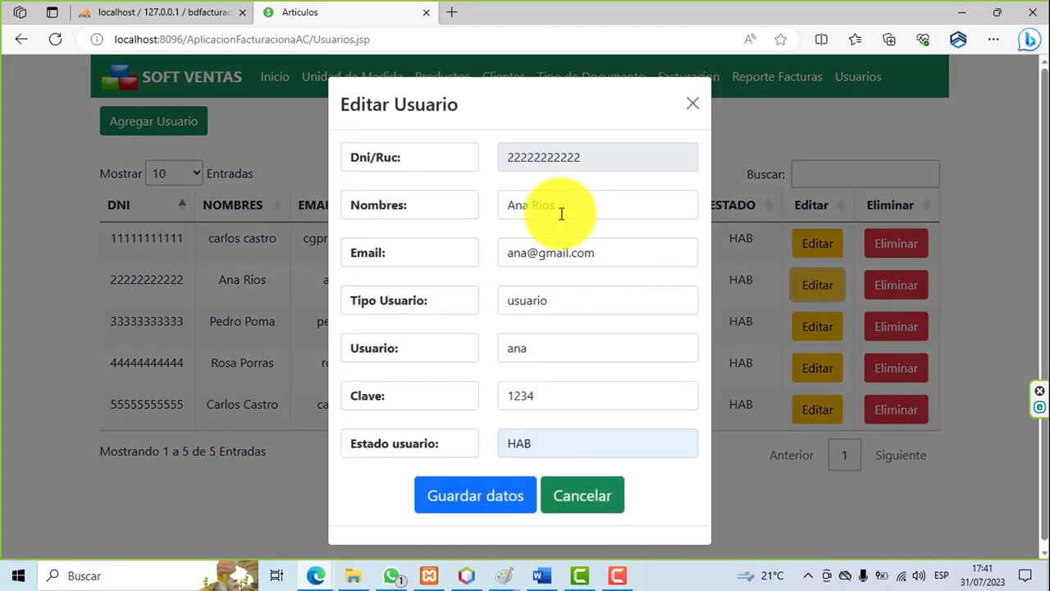
click(558, 207)
key(BackSpace)
key(BackSpace)
key(BackSpace)
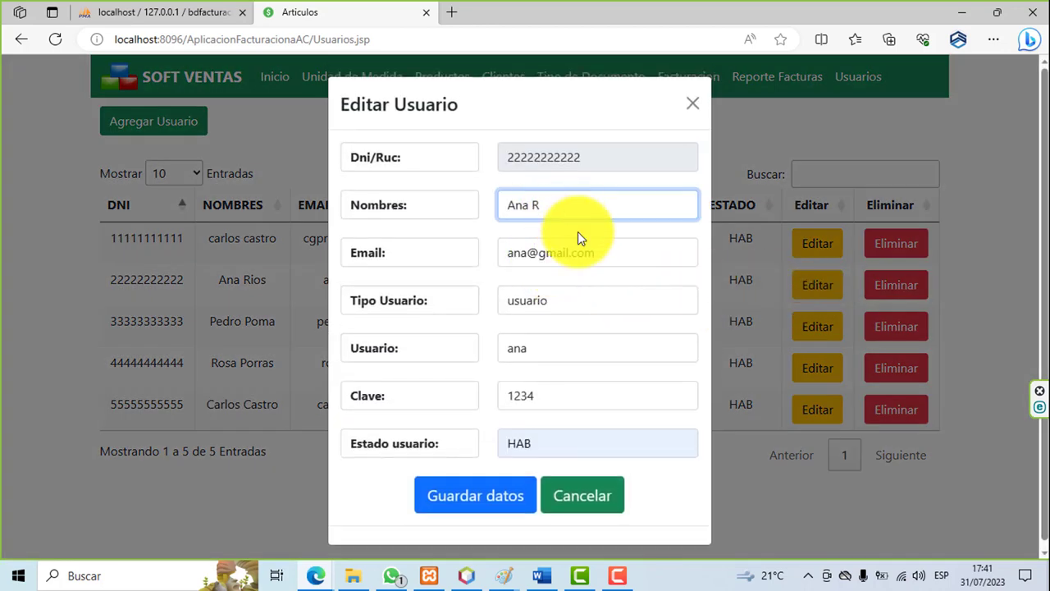
text(omero)
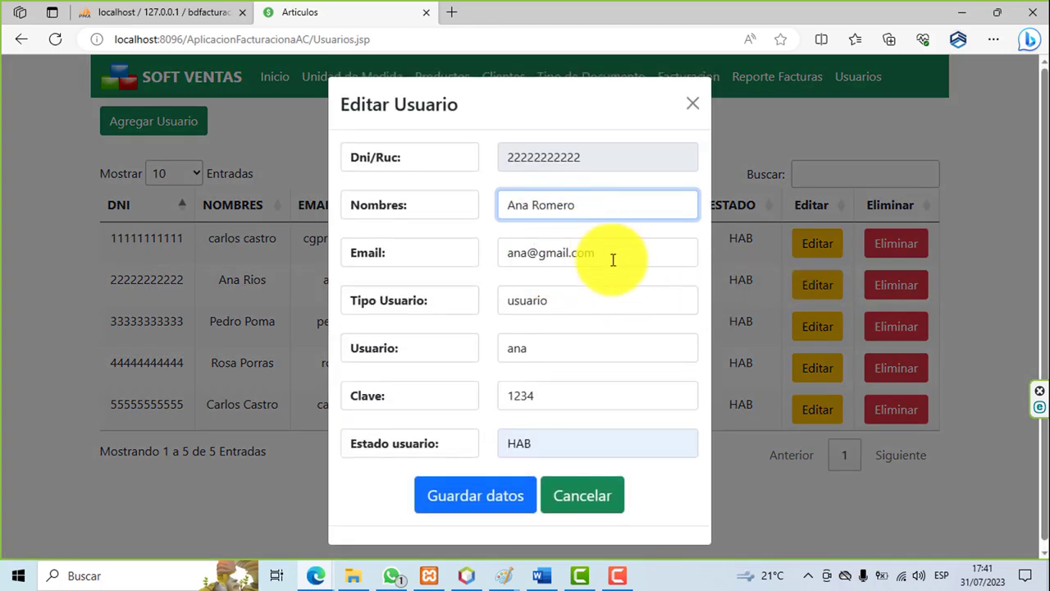
click(476, 496)
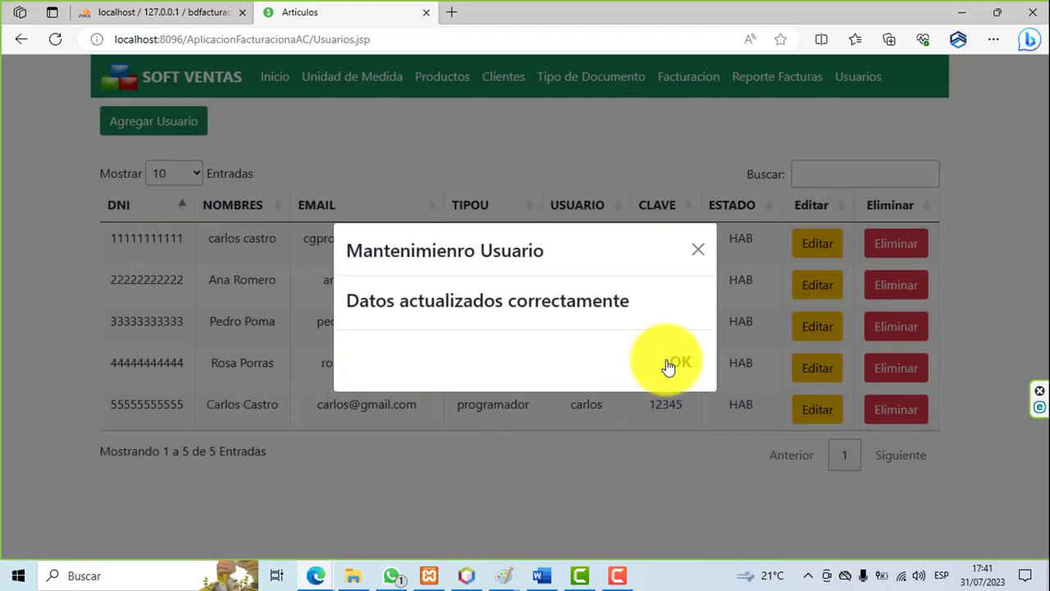
click(674, 363)
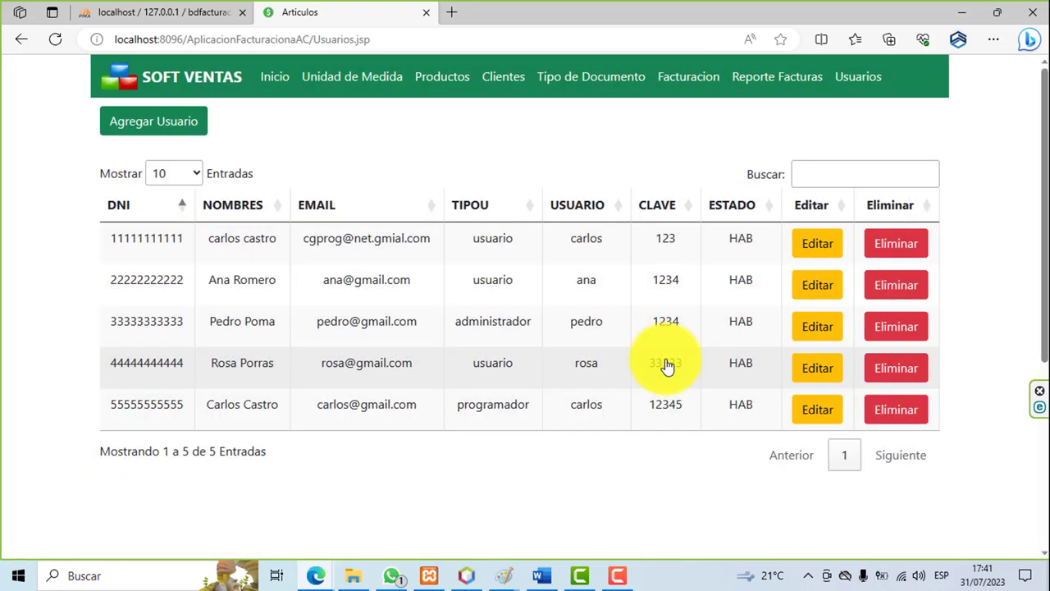
Edit the fourth user's surname and login details, then save the changes
click(804, 374)
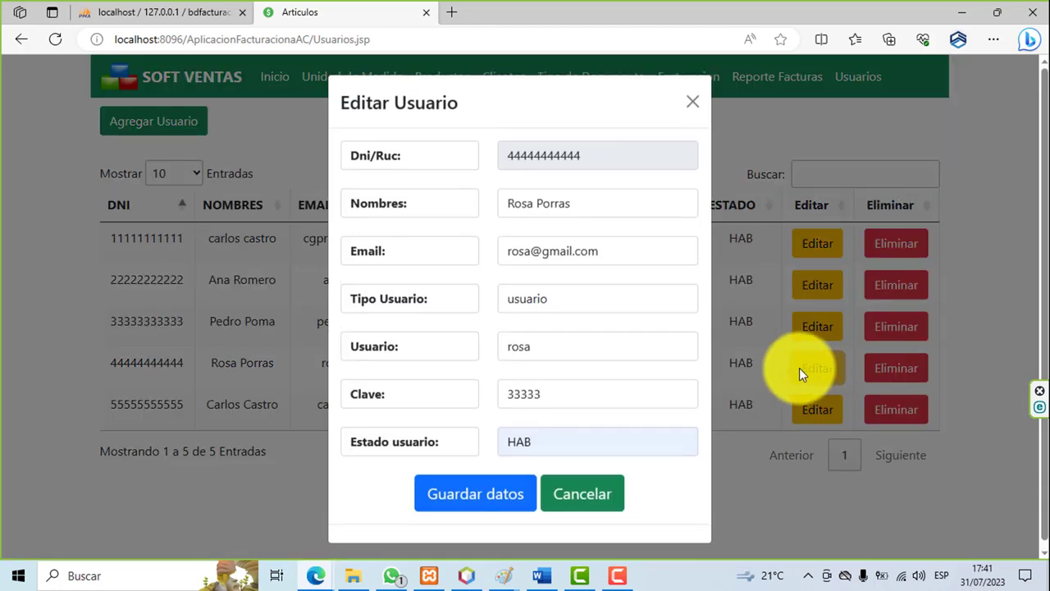
click(584, 209)
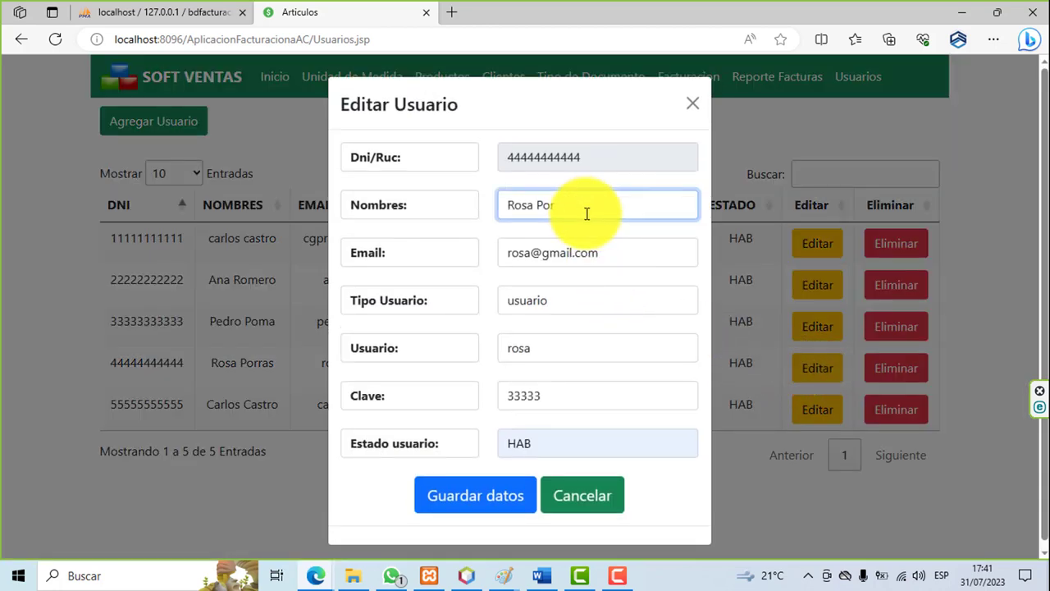
key(BackSpace)
text(Pomalaya)
click(551, 348)
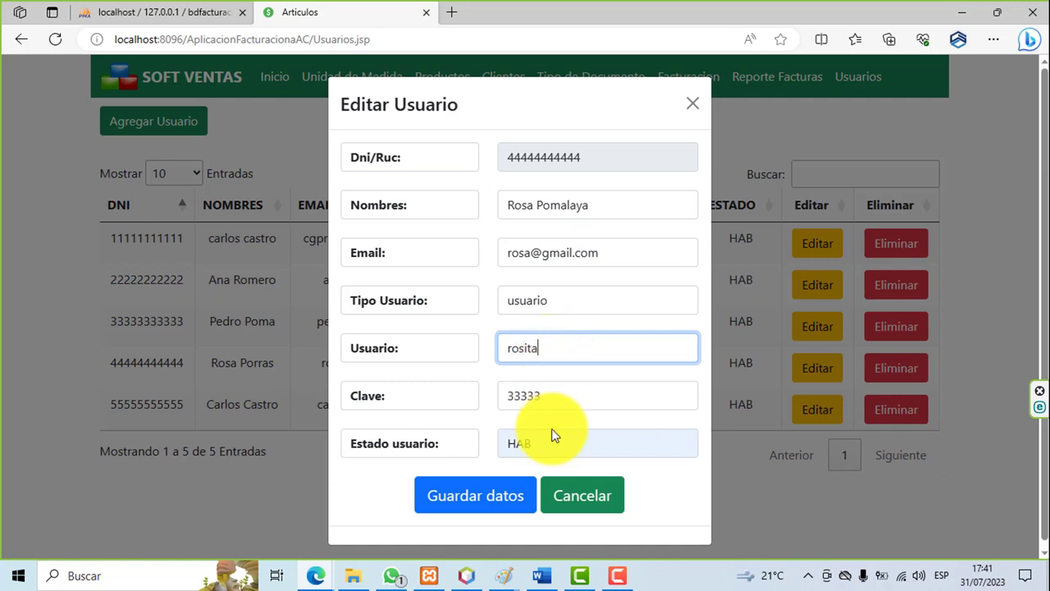
click(510, 489)
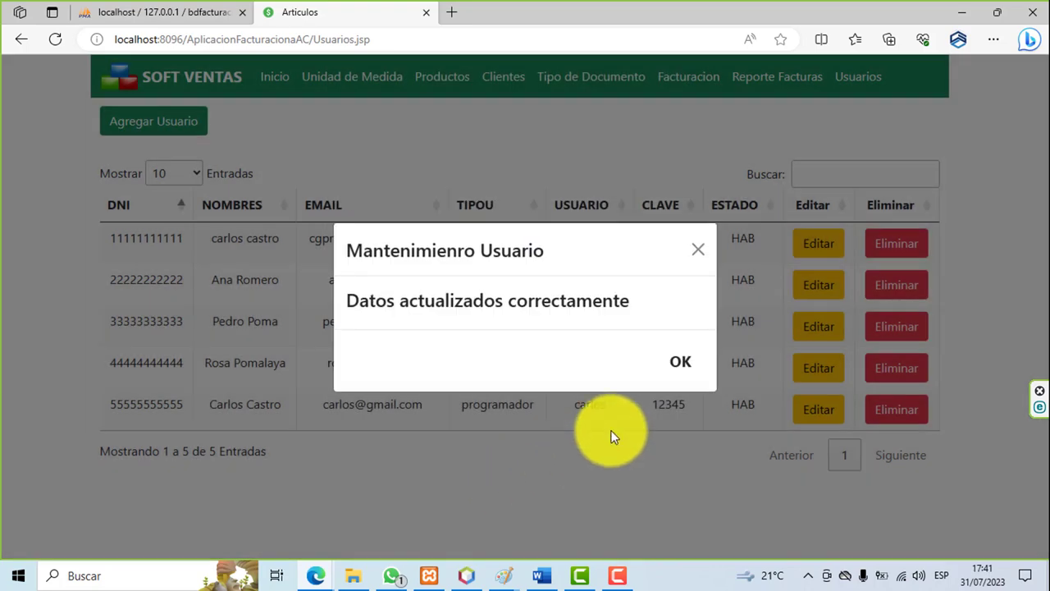
click(677, 369)
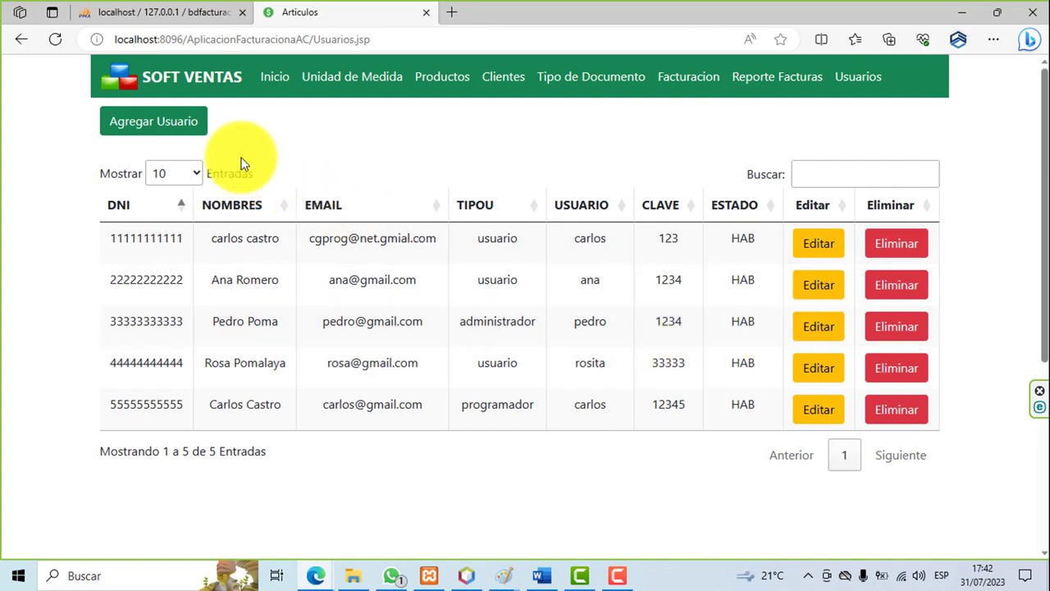
Start a sixth user, entering their DNI, full name and a suggested saved e-mail
click(177, 126)
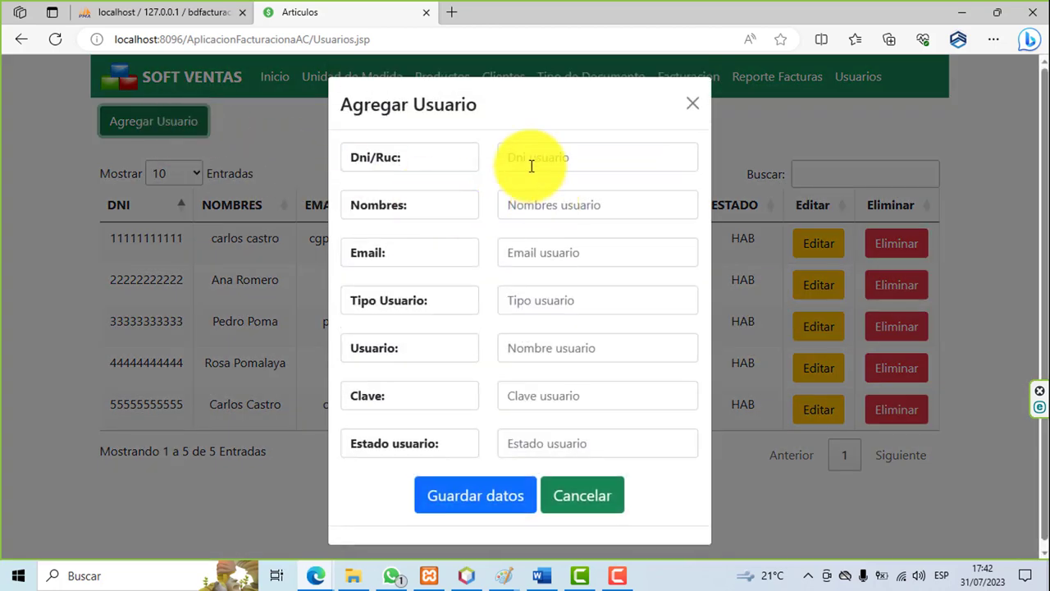
click(530, 160)
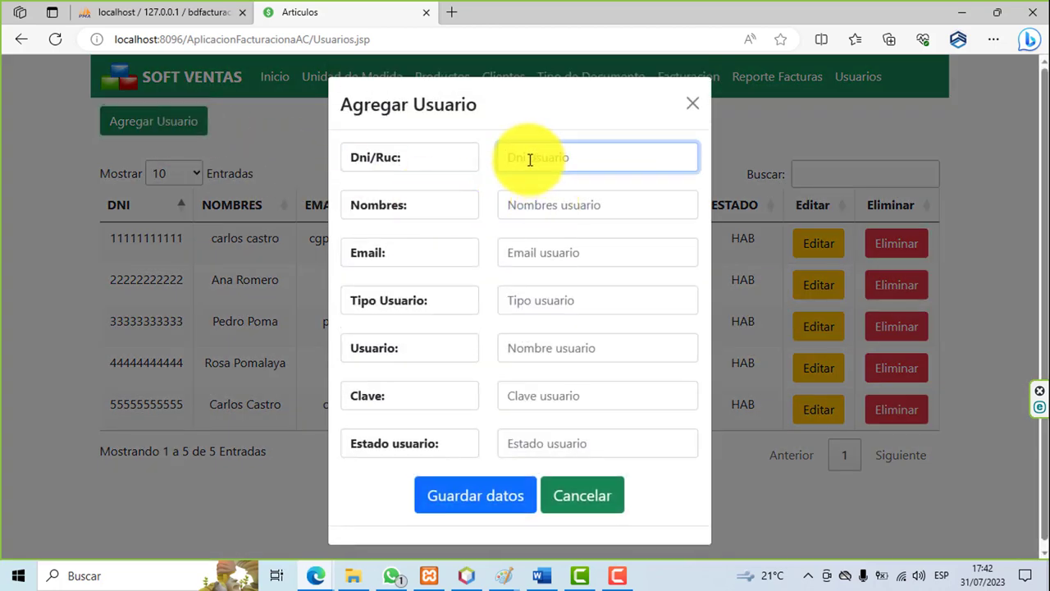
text(66666666666)
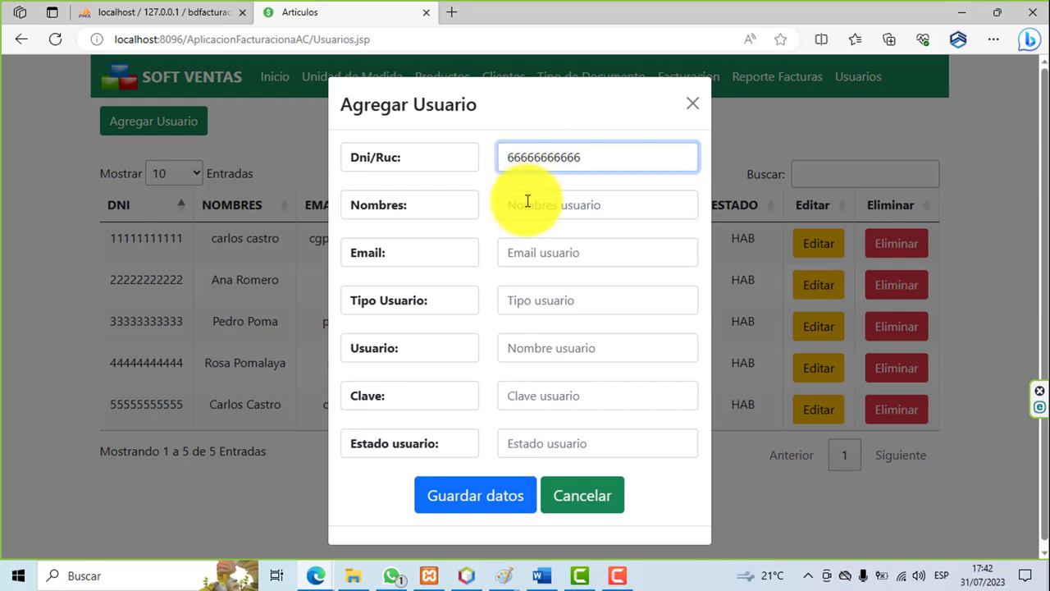
click(527, 202)
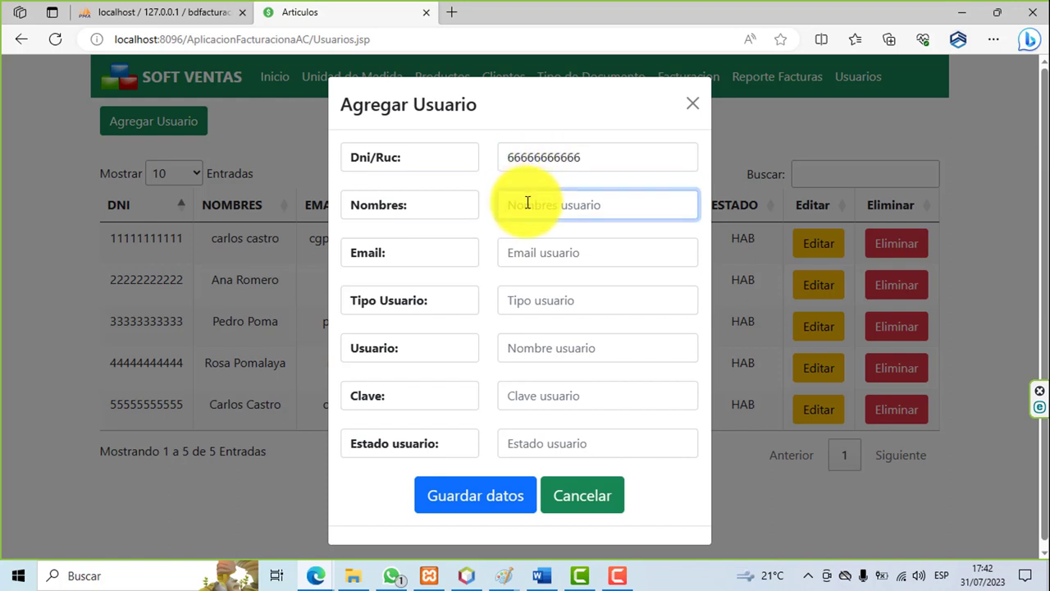
text(Jose Jose)
click(521, 252)
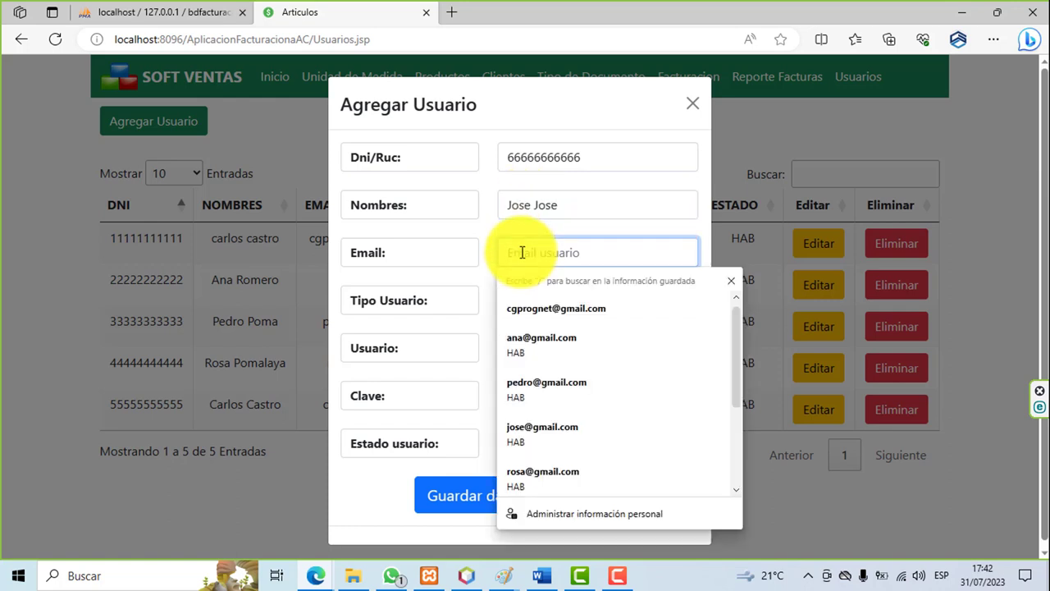
text(jse)
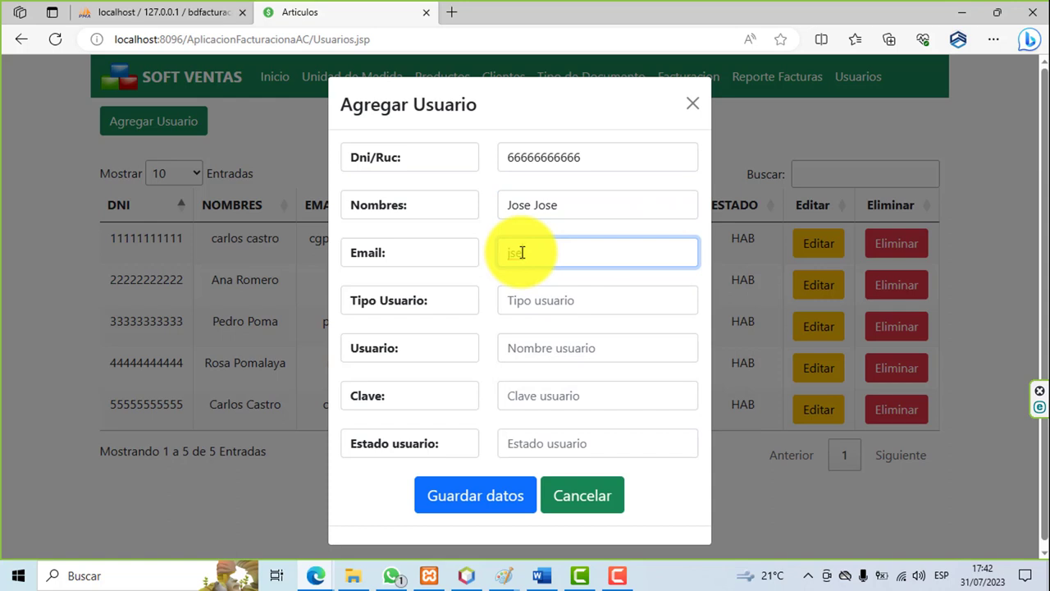
click(529, 305)
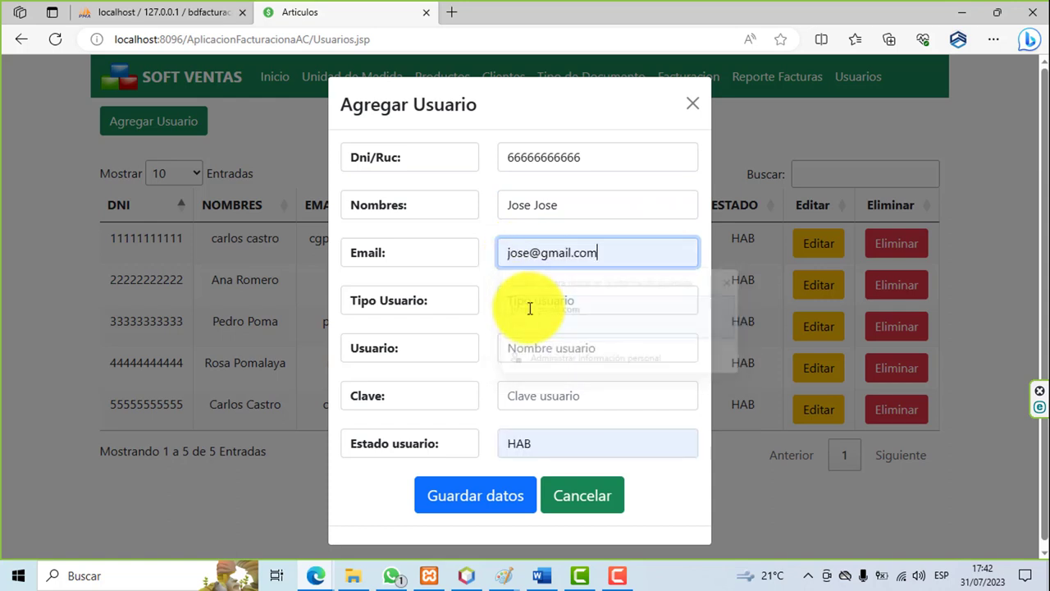
Set user type usuario, a username and a password, then save the user
click(532, 309)
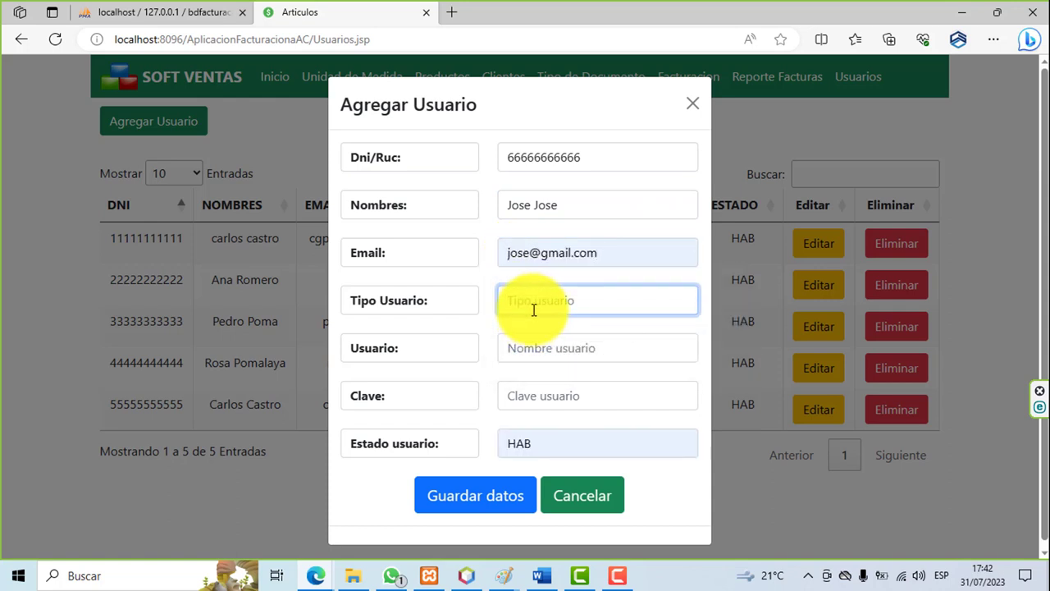
text(usuario)
click(523, 359)
text(jose)
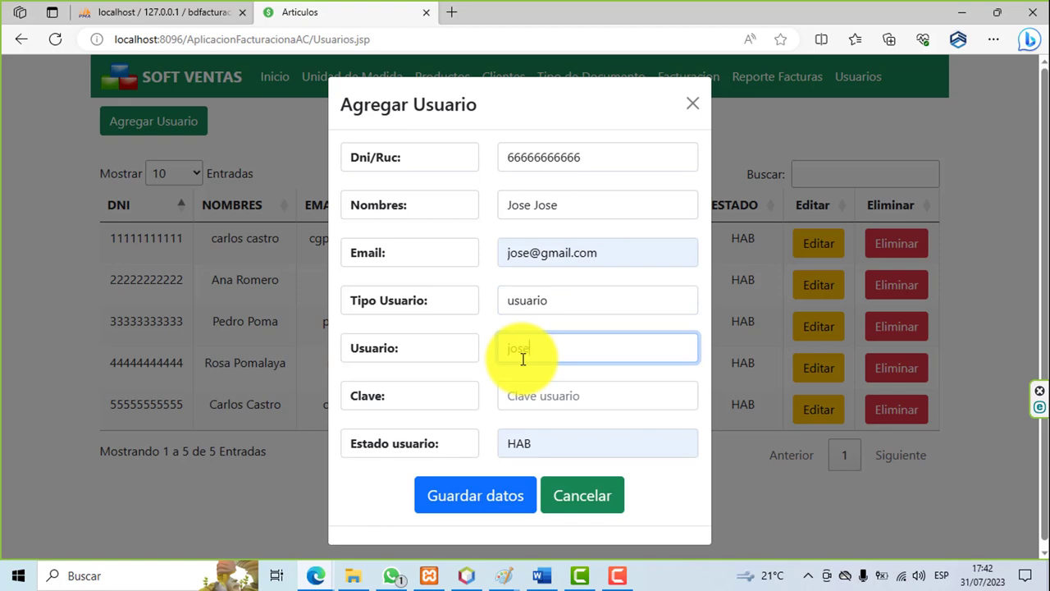
click(533, 384)
text(33)
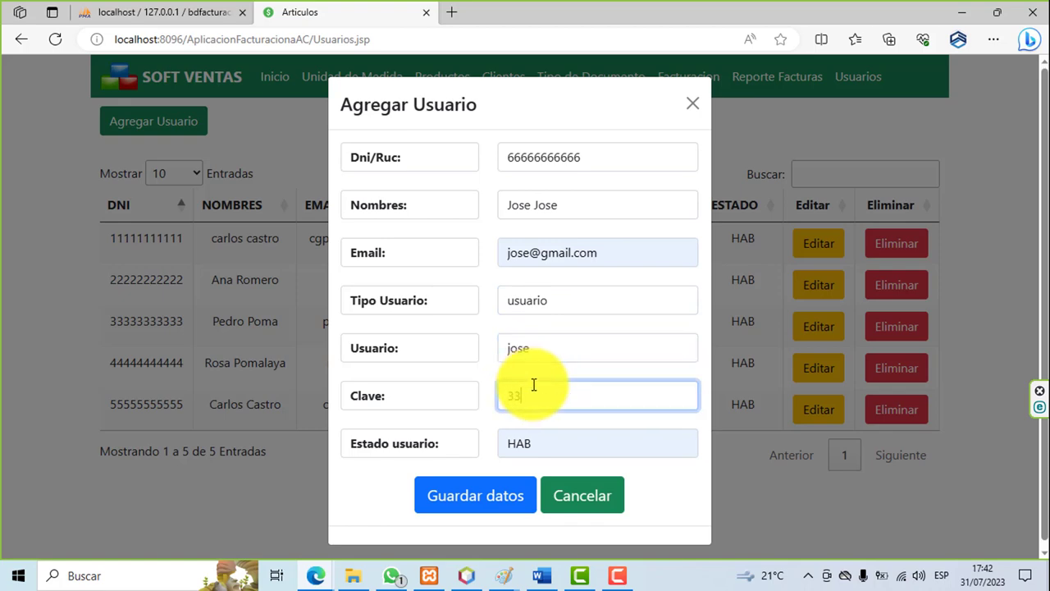
text(333)
click(504, 489)
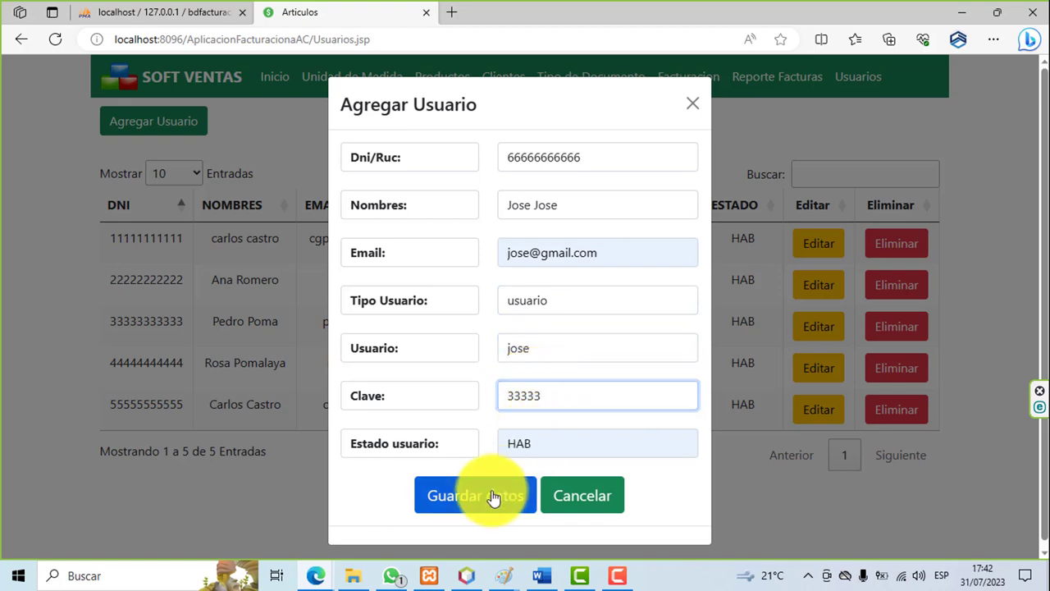
click(671, 369)
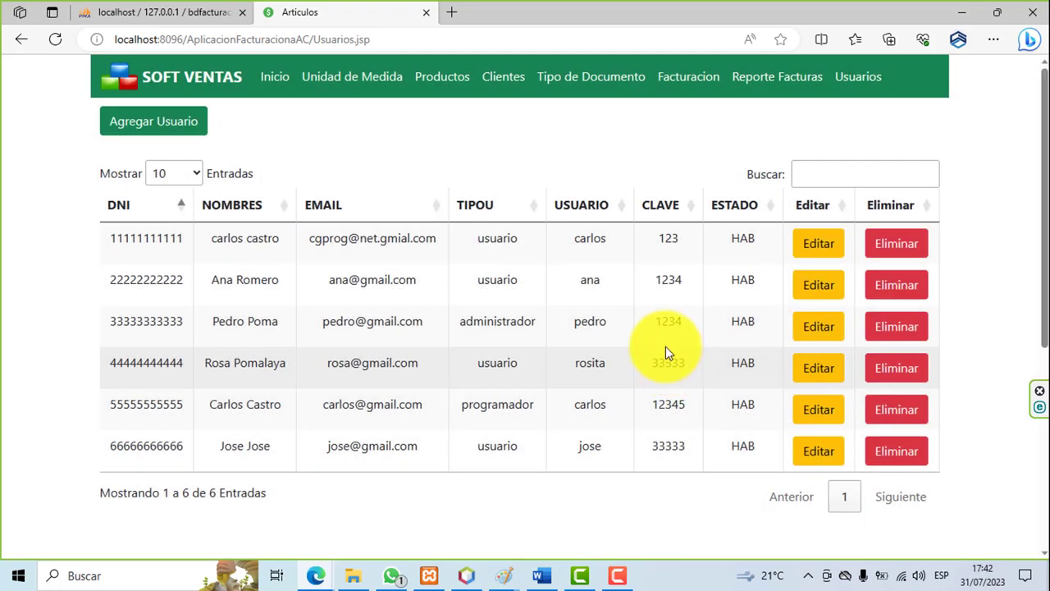
Delete the second-row user, confirm, and acknowledge the 'Eliminado correctamente!' message
click(897, 295)
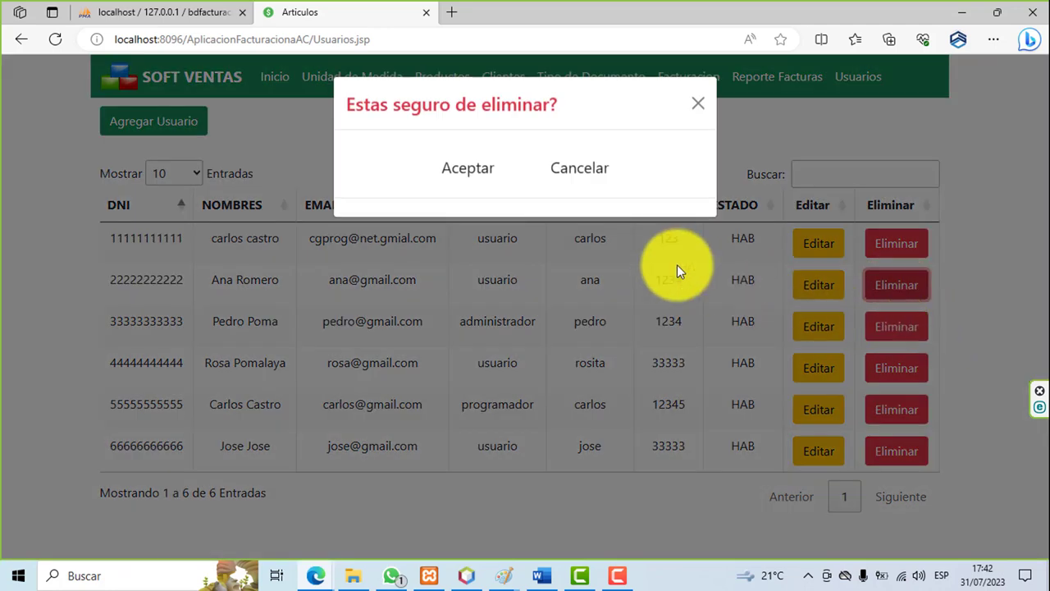
click(484, 179)
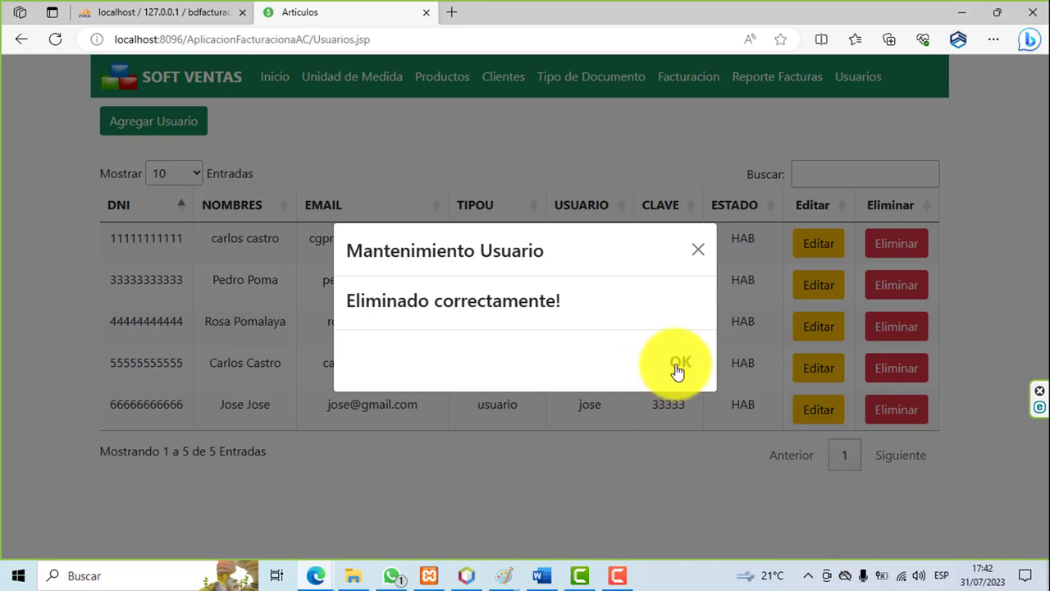
click(678, 367)
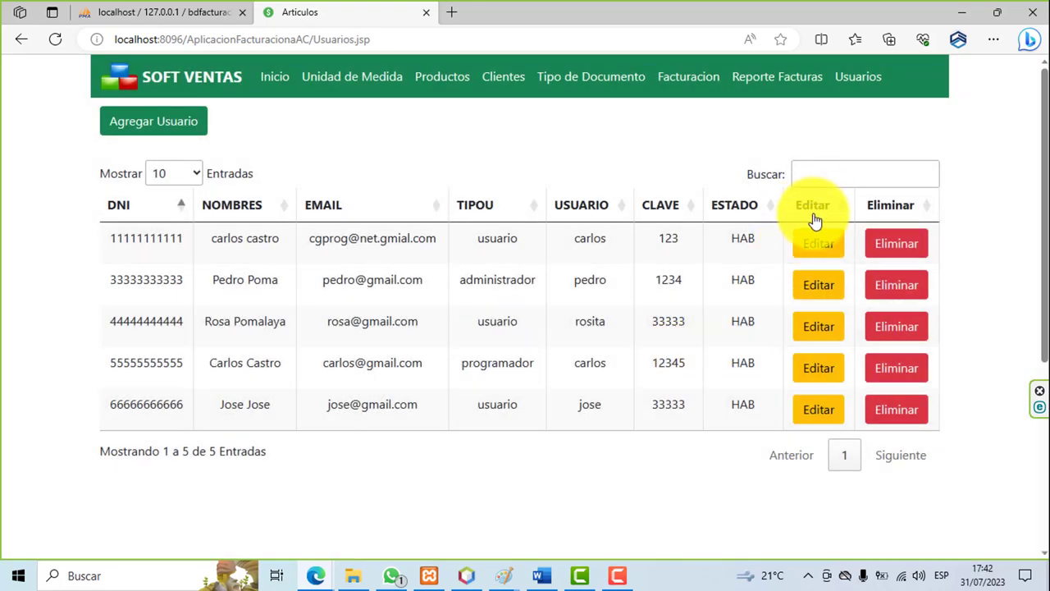
click(812, 170)
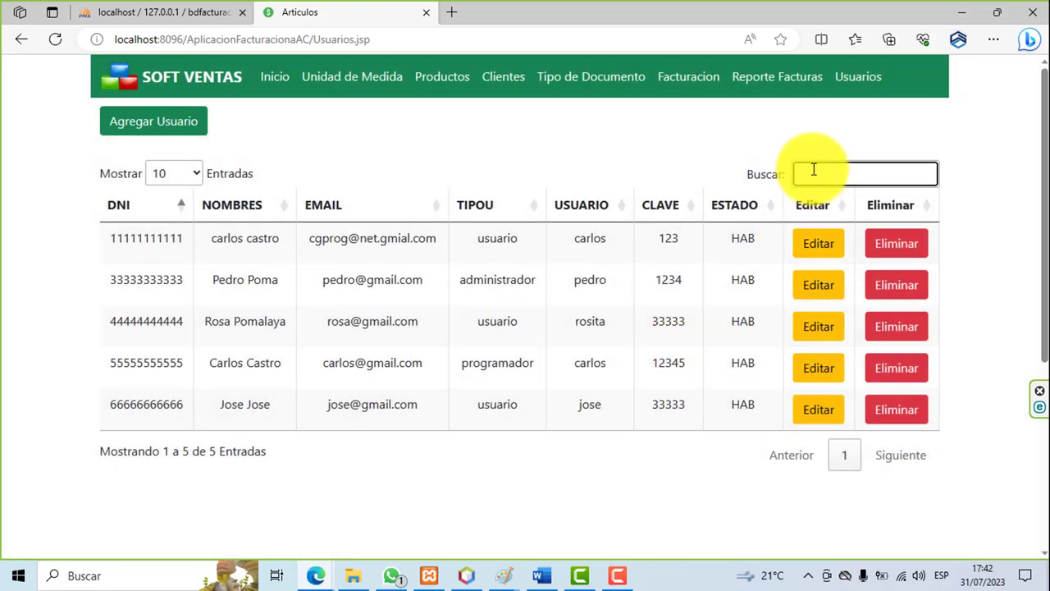
text(ca)
key(BackSpace)
text(111)
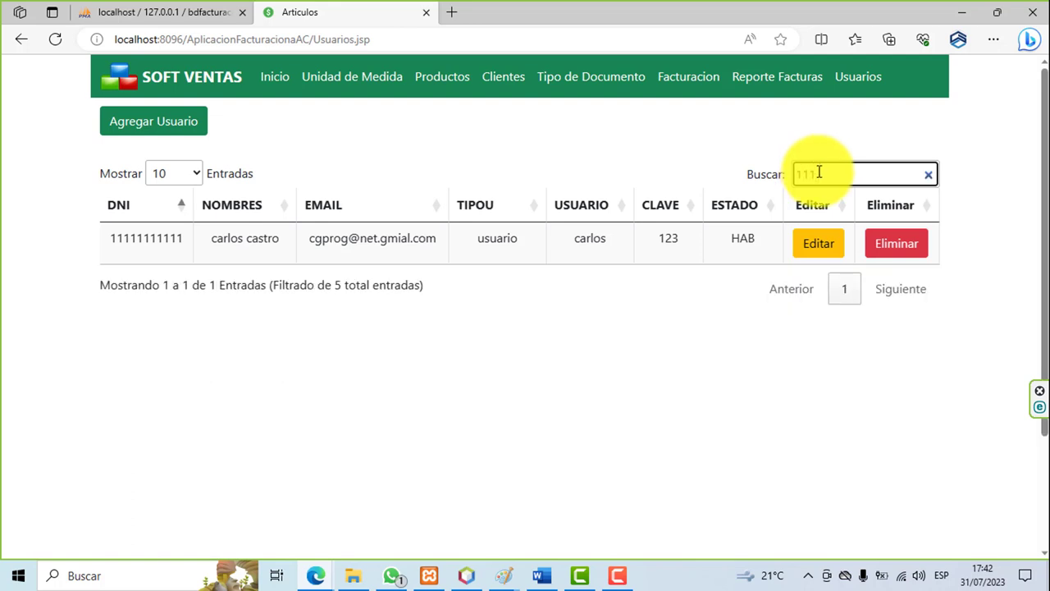
key(BackSpace)
key(BackSpace)
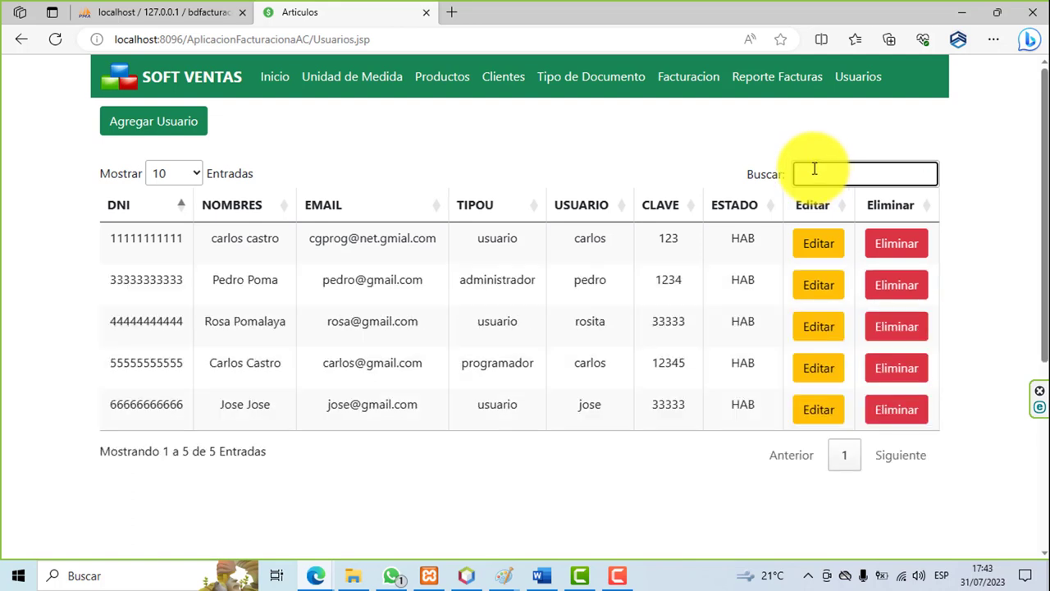
text(prog)
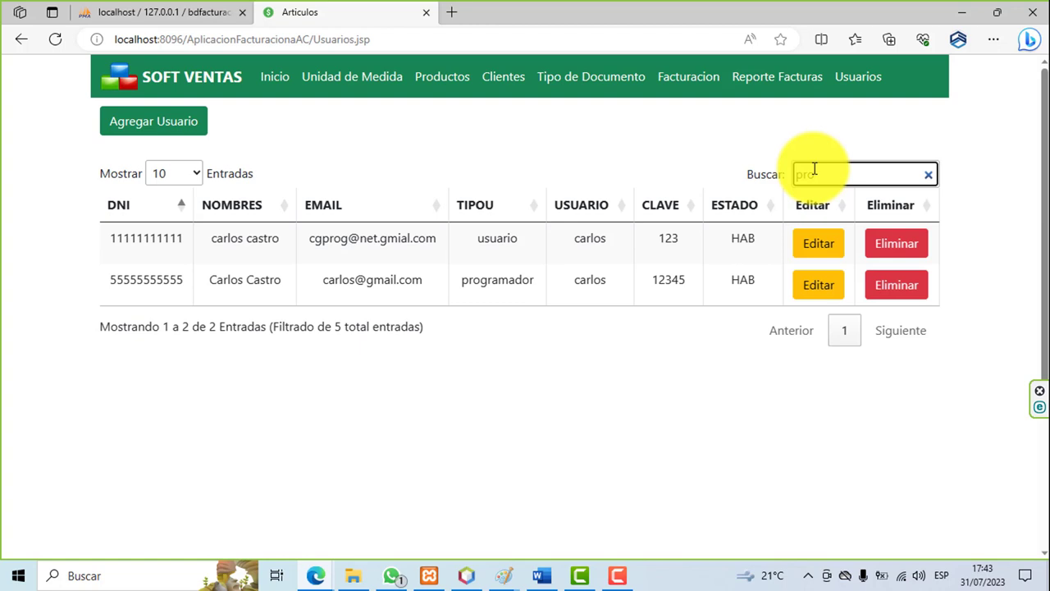
text(a)
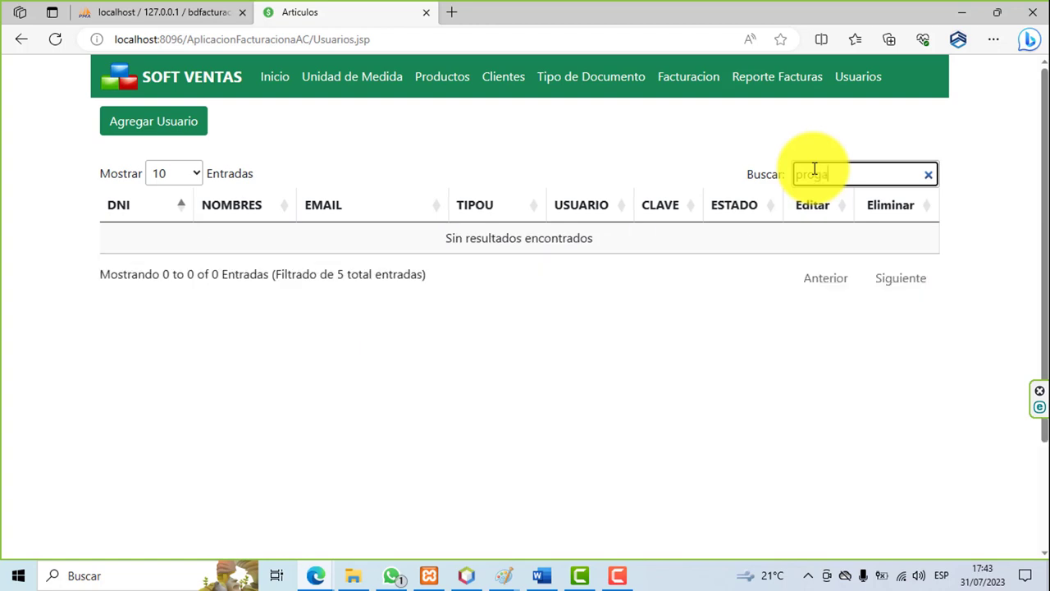
key(BackSpace)
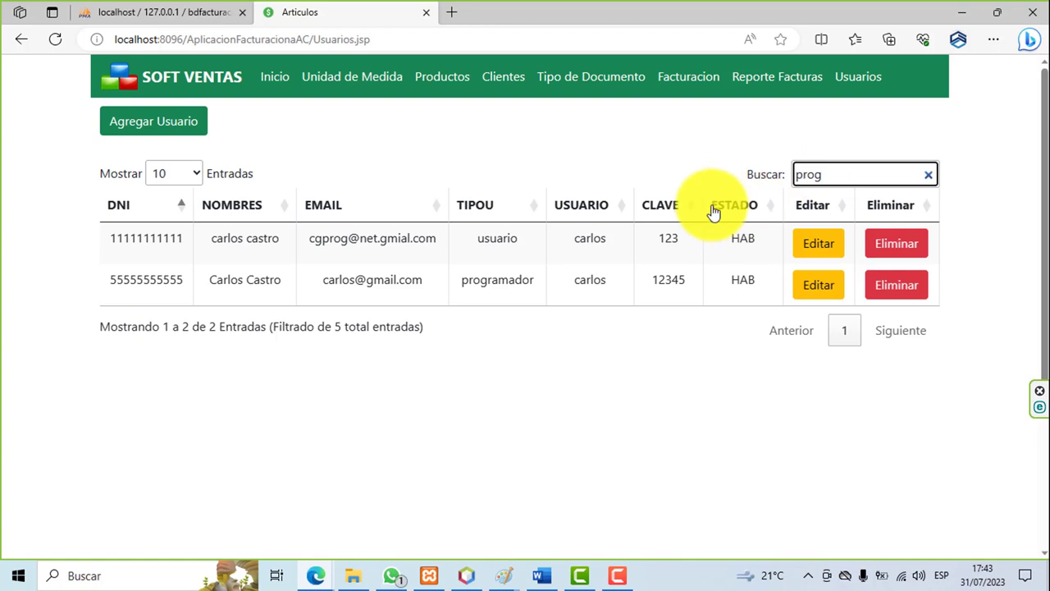
key(BackSpace)
key(BackSpace)
key(BackSpace)
key(BackSpace)
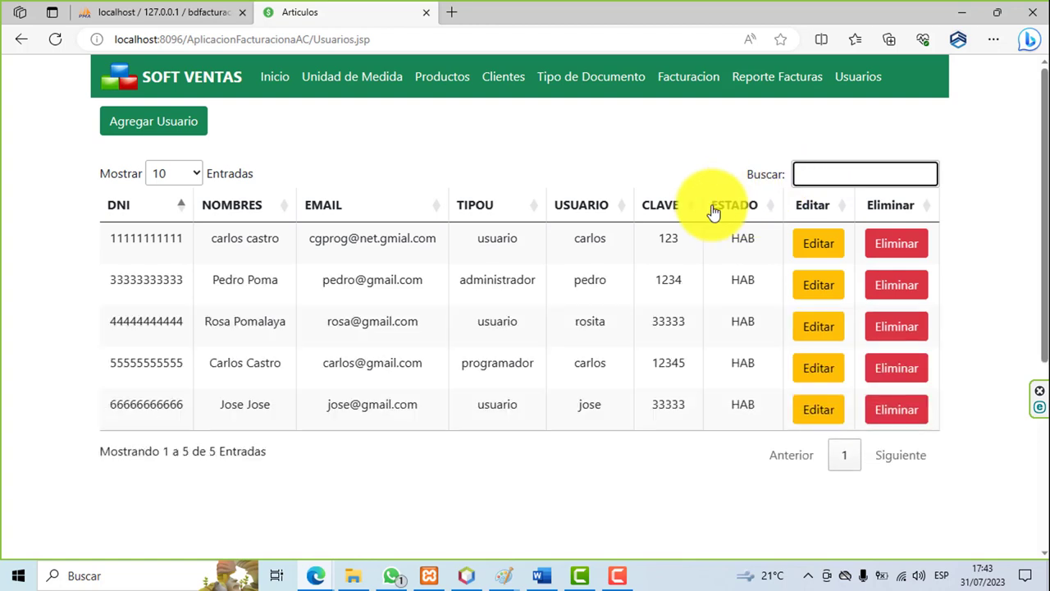